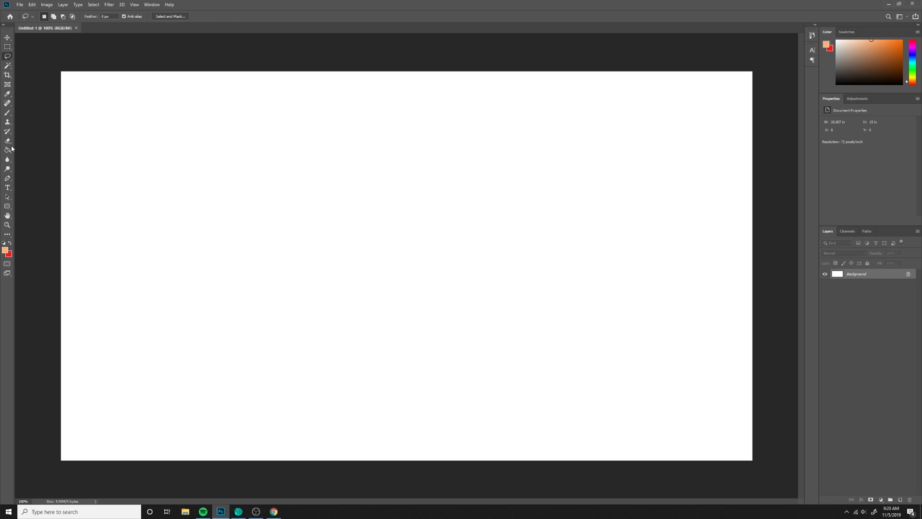
# Add a new layer and fill the whole canvas with saturated blue for the sky.
pyautogui.press('i')
pyautogui.click(900, 500)
pyautogui.click(5, 250)
pyautogui.click(378, 252)
pyautogui.moveTo(379, 251)
pyautogui.mouseDown()
pyautogui.moveTo(383, 257)
pyautogui.moveTo(384, 243)
pyautogui.mouseUp()
pyautogui.click(445, 206)
pyautogui.click(577, 246)
# On a new layer, lasso a jagged mountain range across the canvas and fill it with bright green #00fb70.
pyautogui.click(900, 500)
pyautogui.press('l')
pyautogui.moveTo(49, 152)
pyautogui.mouseDown()
pyautogui.moveTo(139, 207)
pyautogui.moveTo(594, 231)
pyautogui.moveTo(776, 160)
pyautogui.moveTo(49, 457)
pyautogui.moveTo(52, 161)
pyautogui.mouseUp()
pyautogui.moveTo(549, 411)
pyautogui.mouseDown()
pyautogui.moveTo(119, 460)
pyautogui.moveTo(535, 462)
pyautogui.mouseUp()
pyautogui.click(6, 251)
pyautogui.click(382, 263)
pyautogui.click(445, 206)
pyautogui.press('g')
pyautogui.click(665, 301)
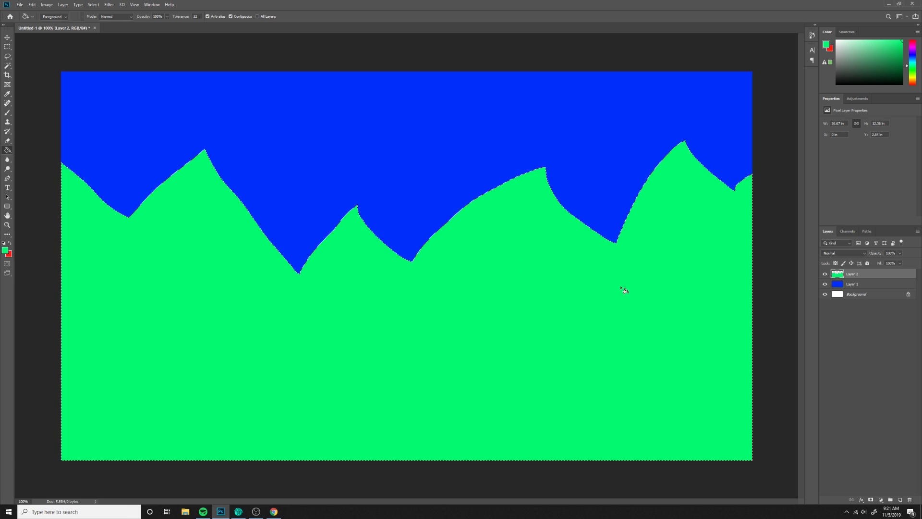
# Add a new layer, clear the mountain selection, and lasso four puffy cloud shapes over the sky and mountains.
pyautogui.click(900, 500)
pyautogui.click(8, 57)
pyautogui.click(621, 270)
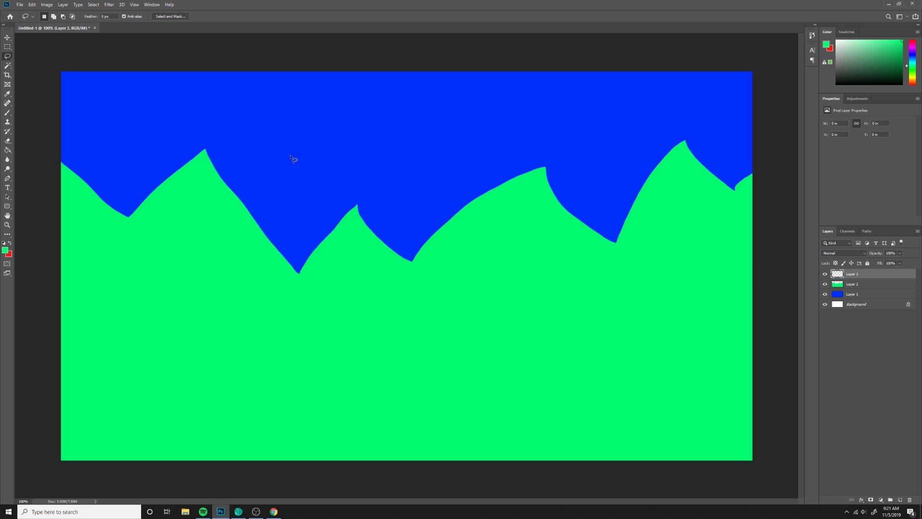
pyautogui.moveTo(107, 183); pyautogui.dragTo(390, 185)
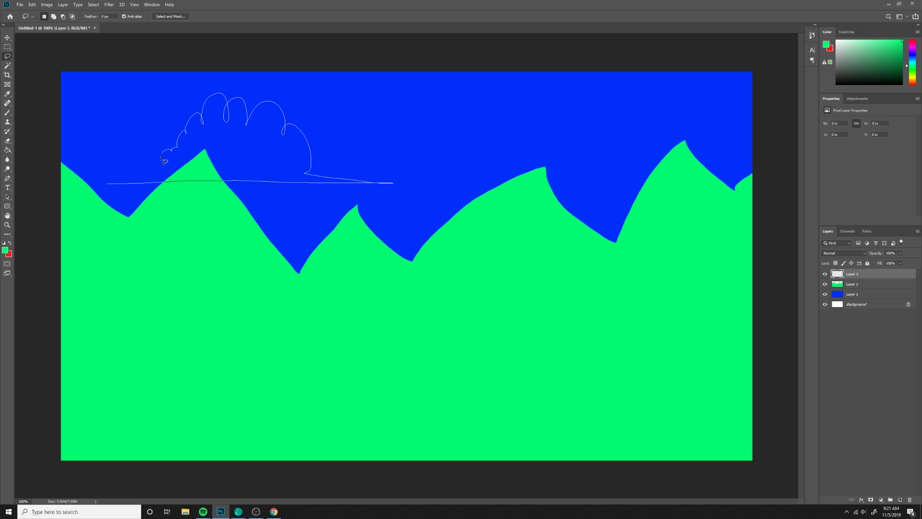
pyautogui.moveTo(166, 163); pyautogui.dragTo(102, 188)
pyautogui.moveTo(498, 150); pyautogui.dragTo(620, 147)
pyautogui.moveTo(537, 115); pyautogui.dragTo(485, 150)
pyautogui.moveTo(365, 250); pyautogui.dragTo(456, 214)
pyautogui.moveTo(225, 220); pyautogui.dragTo(189, 291)
# Fill the cloud selections with white, deselect, and move the cloud layer beneath the green mountain layer.
pyautogui.click(5, 250)
pyautogui.click(283, 209)
pyautogui.click(446, 206)
pyautogui.click(452, 226)
pyautogui.hotkey('ctrl', 'd')
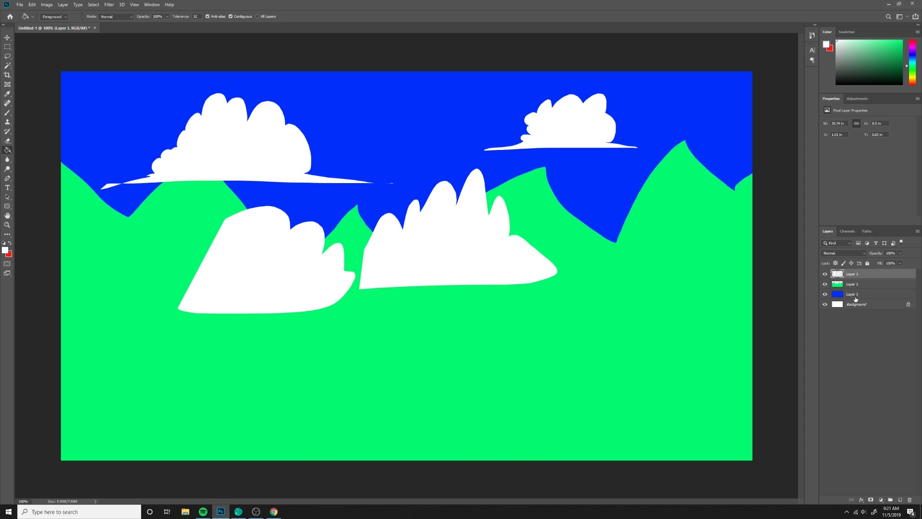
pyautogui.moveTo(853, 274); pyautogui.dragTo(857, 282)
# On a new top layer, lasso a second, lower mountain range spanning the canvas down to its bottom edge.
pyautogui.click(900, 500)
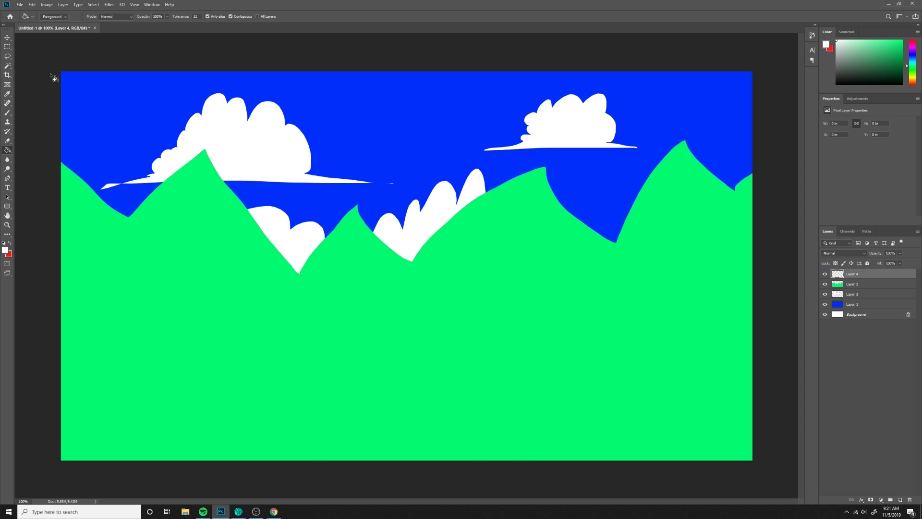
pyautogui.press('l')
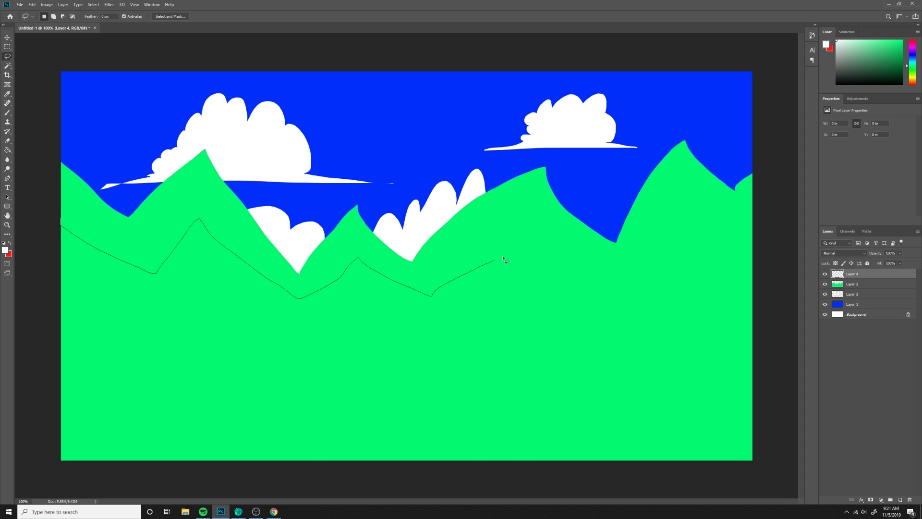
pyautogui.moveTo(60, 221); pyautogui.dragTo(61, 224)
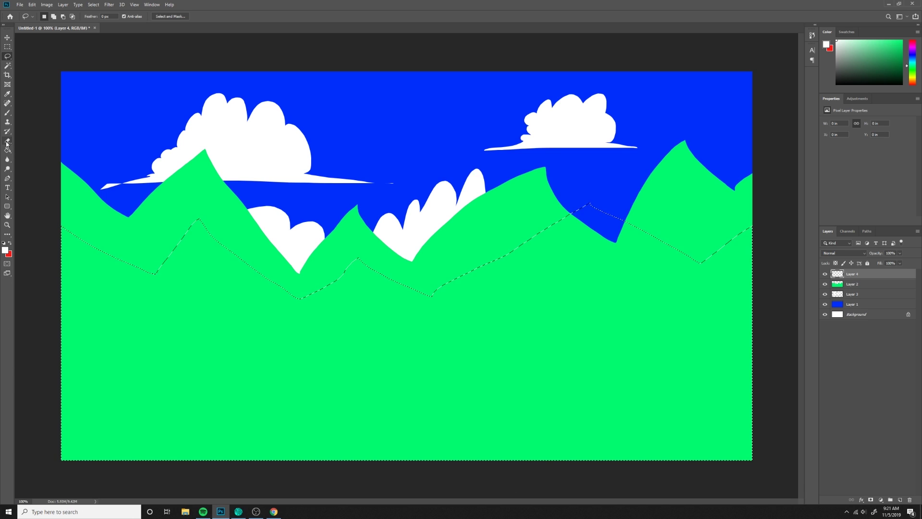
# Sample the mountain green, shift it to a muted olive green, fill the lower range with it, and deselect.
pyautogui.press('i')
pyautogui.click(5, 250)
pyautogui.write('c8e8d6')
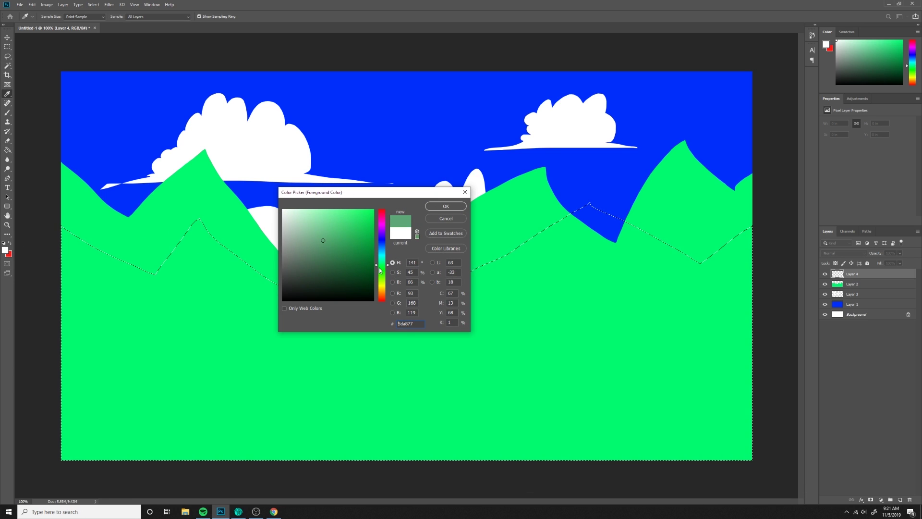
pyautogui.click(712, 256)
pyautogui.press('Return')
pyautogui.click(5, 251)
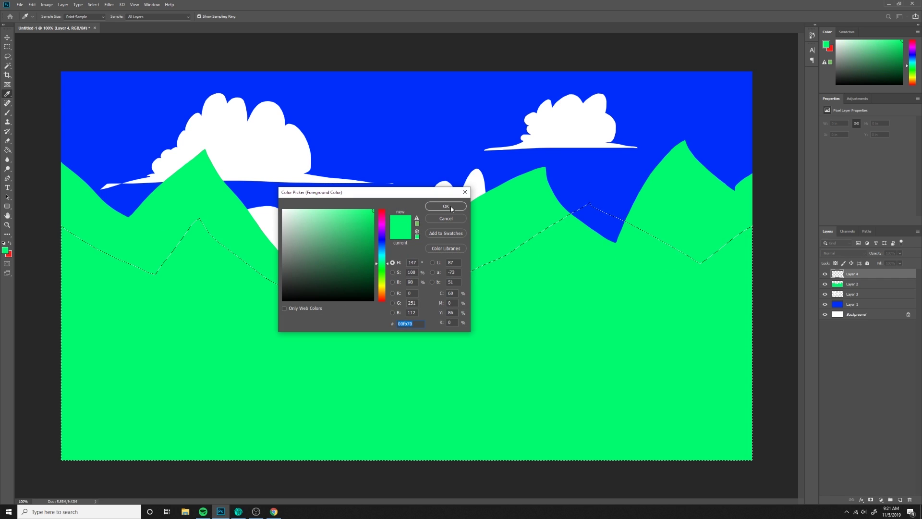
pyautogui.click(352, 238)
pyautogui.click(381, 276)
pyautogui.press('Return')
pyautogui.press('g')
pyautogui.click(651, 290)
pyautogui.hotkey('ctrl', 'd')
# On a new layer, lasso a spiky treeline across the lower canvas and fill it with dark green #11441d.
pyautogui.click(900, 500)
pyautogui.click(7, 57)
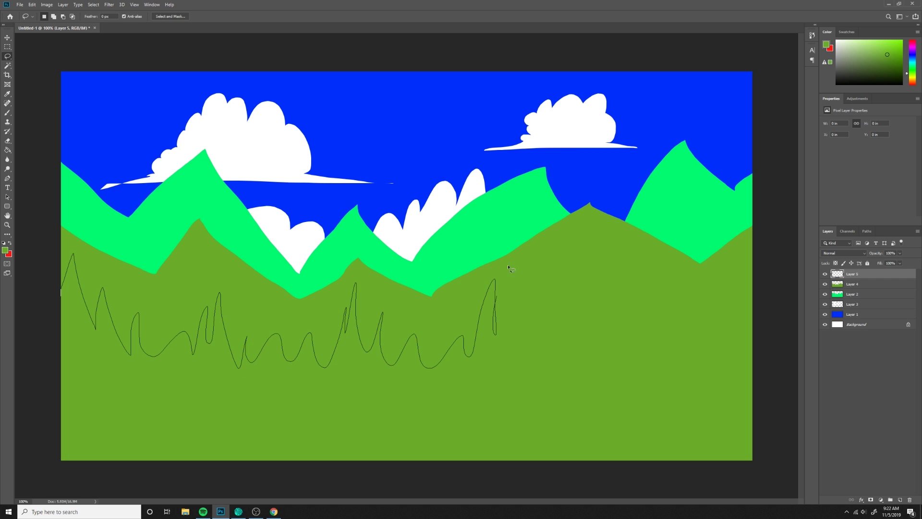
pyautogui.moveTo(769, 247)
pyautogui.mouseDown()
pyautogui.moveTo(264, 473)
pyautogui.moveTo(54, 467)
pyautogui.mouseUp()
pyautogui.click(6, 250)
pyautogui.moveTo(384, 284)
pyautogui.mouseDown()
pyautogui.moveTo(385, 265)
pyautogui.moveTo(354, 254)
pyautogui.moveTo(351, 277)
pyautogui.mouseUp()
pyautogui.click(451, 206)
pyautogui.press('g')
pyautogui.click(672, 327)
pyautogui.hotkey('ctrl', 'd')
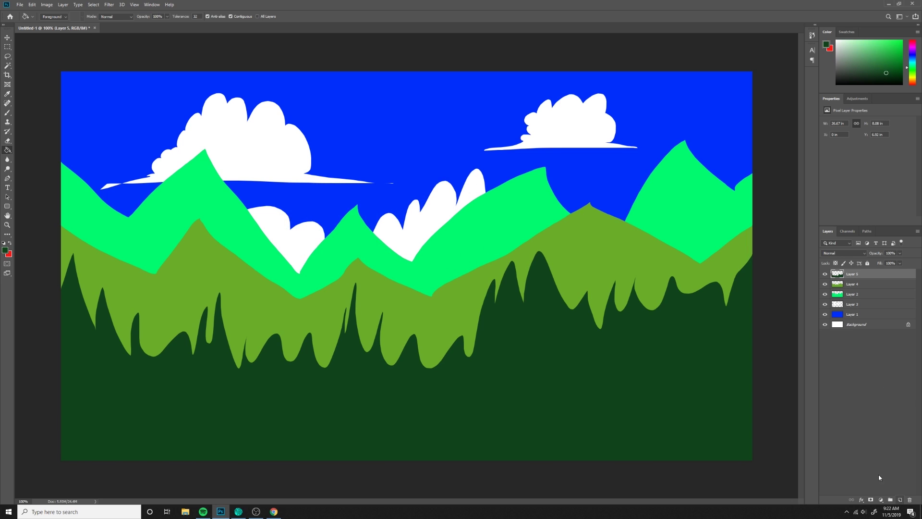
# Lasso jagged pine-branch shapes along the treeline's upper edge, fill them with the same dark green, and deselect.
pyautogui.click(7, 57)
pyautogui.moveTo(480, 323); pyautogui.dragTo(477, 340)
pyautogui.moveTo(527, 294)
pyautogui.mouseDown()
pyautogui.moveTo(520, 274)
pyautogui.moveTo(559, 274)
pyautogui.moveTo(556, 310)
pyautogui.mouseUp()
pyautogui.moveTo(616, 280); pyautogui.dragTo(601, 301)
pyautogui.moveTo(600, 333); pyautogui.dragTo(600, 336)
pyautogui.moveTo(652, 310); pyautogui.dragTo(668, 309)
pyautogui.moveTo(753, 240)
pyautogui.mouseDown()
pyautogui.moveTo(739, 268)
pyautogui.moveTo(752, 296)
pyautogui.mouseUp()
pyautogui.moveTo(692, 296)
pyautogui.mouseDown()
pyautogui.moveTo(721, 284)
pyautogui.moveTo(693, 296)
pyautogui.mouseUp()
pyautogui.moveTo(139, 299); pyautogui.dragTo(127, 336)
pyautogui.moveTo(140, 301); pyautogui.dragTo(140, 299)
pyautogui.moveTo(219, 284); pyautogui.dragTo(214, 312)
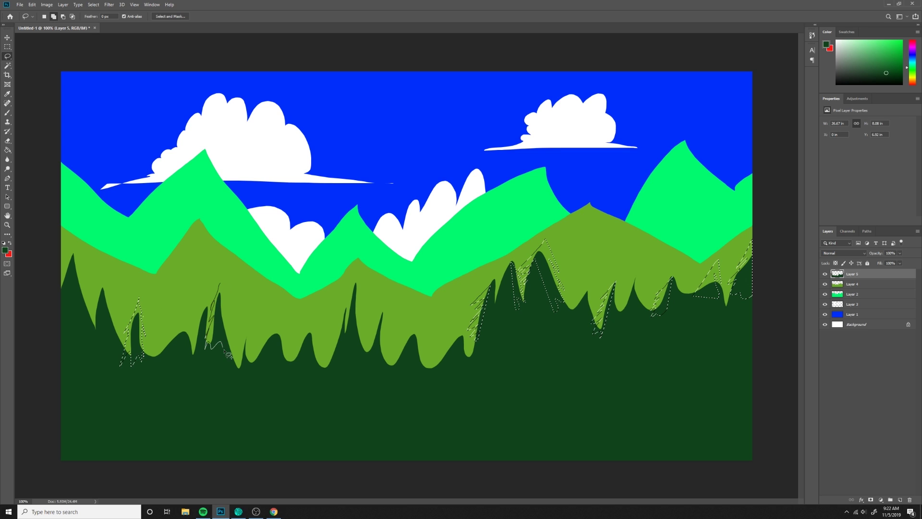
pyautogui.moveTo(229, 355); pyautogui.dragTo(222, 281)
pyautogui.moveTo(253, 364); pyautogui.dragTo(284, 306)
pyautogui.moveTo(294, 347); pyautogui.dragTo(298, 370)
pyautogui.moveTo(291, 361); pyautogui.dragTo(320, 306)
pyautogui.moveTo(331, 373); pyautogui.dragTo(328, 375)
pyautogui.moveTo(392, 376)
pyautogui.mouseDown()
pyautogui.moveTo(426, 349)
pyautogui.moveTo(419, 309)
pyautogui.mouseUp()
pyautogui.click(7, 149)
pyautogui.click(511, 289)
pyautogui.hotkey('ctrl', 'd')
# On a new layer, lasso a curved foreground hill along the canvas's bottom and fill it with light green.
pyautogui.click(900, 500)
pyautogui.press('i')
pyautogui.click(5, 250)
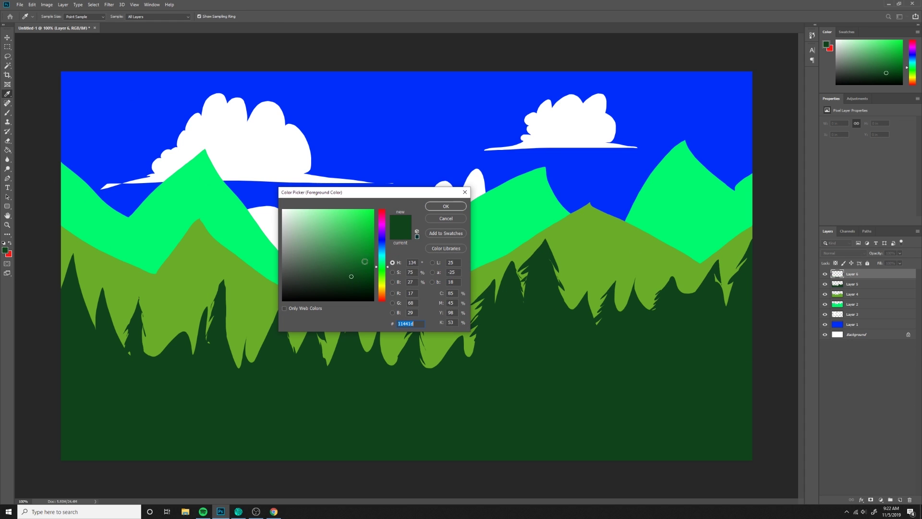
pyautogui.click(499, 206)
pyautogui.click(446, 206)
pyautogui.press('l')
pyautogui.moveTo(57, 387)
pyautogui.mouseDown()
pyautogui.moveTo(412, 430)
pyautogui.moveTo(762, 322)
pyautogui.moveTo(182, 465)
pyautogui.mouseUp()
pyautogui.hotkey('alt', 'BackSpace')
pyautogui.hotkey('ctrl', 'd')
pyautogui.press('g')
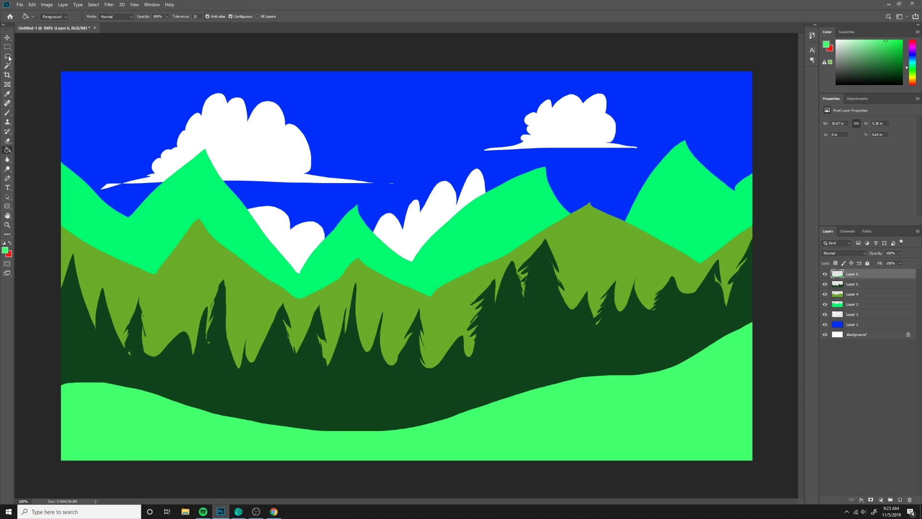
# On a new layer, lasso bushes in both lower corners and fill them with olive green sampled from the hills.
pyautogui.click(7, 58)
pyautogui.click(899, 501)
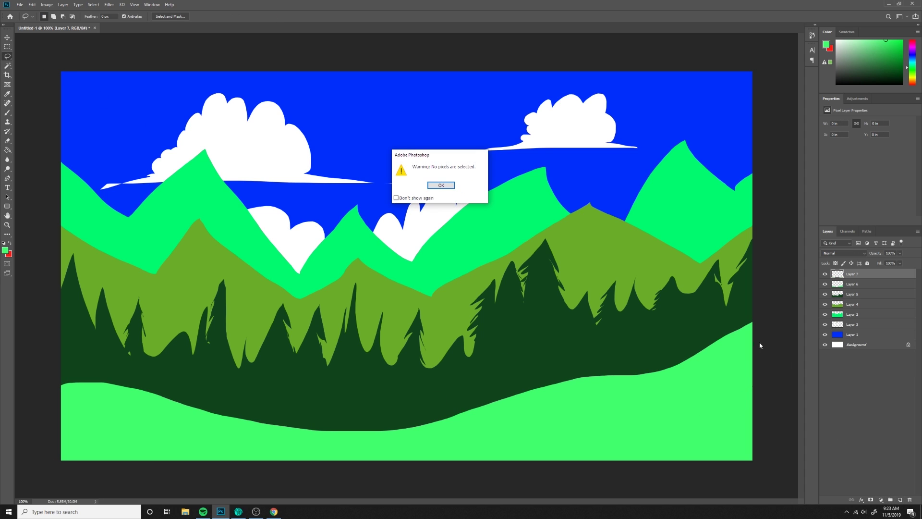
pyautogui.press('Return')
pyautogui.moveTo(184, 484); pyautogui.dragTo(182, 481)
pyautogui.moveTo(600, 462); pyautogui.dragTo(630, 426)
pyautogui.moveTo(766, 299); pyautogui.dragTo(765, 300)
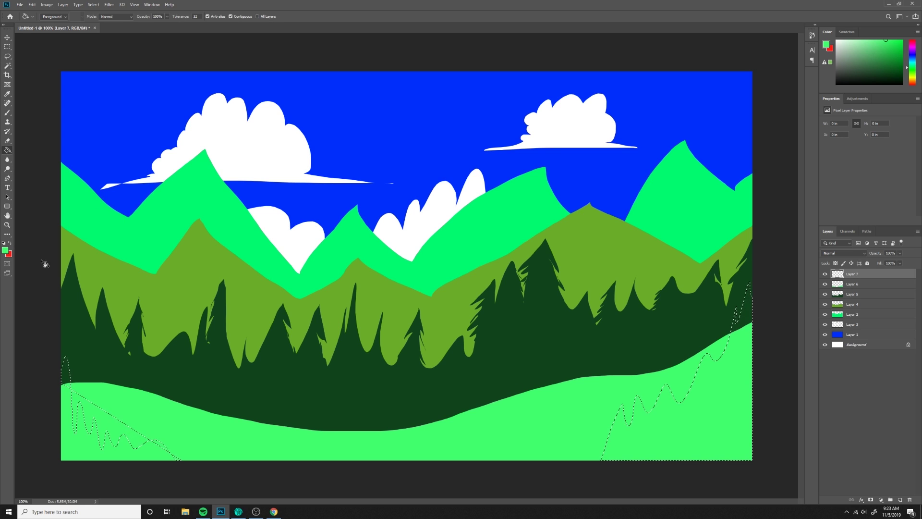
pyautogui.press('i')
pyautogui.click(164, 313)
pyautogui.press('g')
pyautogui.click(688, 372)
pyautogui.hotkey('ctrl', 'd')
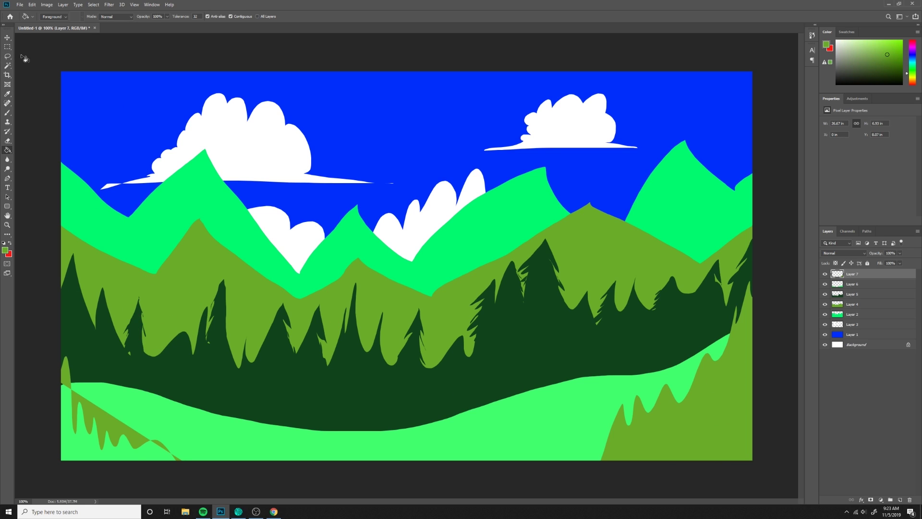
# On a new layer, lasso a small standing person and a dog on the hill and fill them with brown.
pyautogui.press('l')
pyautogui.click(898, 499)
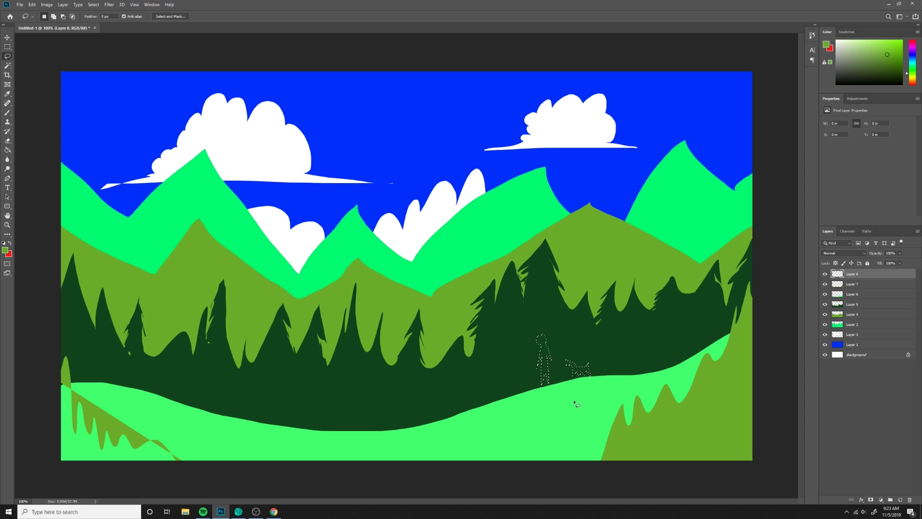
pyautogui.press('g')
pyautogui.click(6, 250)
pyautogui.moveTo(382, 281); pyautogui.dragTo(382, 291)
pyautogui.click(445, 206)
pyautogui.hotkey('alt', 'BackSpace')
pyautogui.hotkey('ctrl', 'd')
# Lasso the person's torso and fill it with red on a new layer clipped to the figures.
pyautogui.press('l')
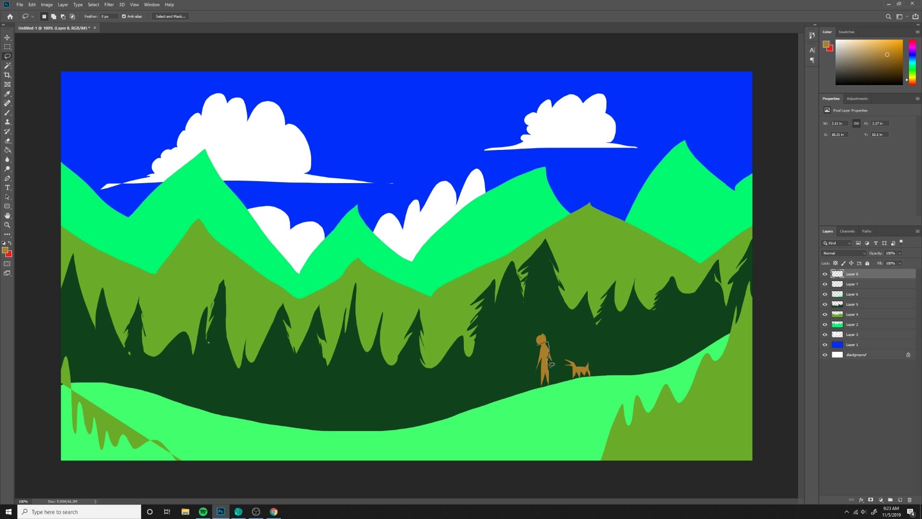
pyautogui.press('g')
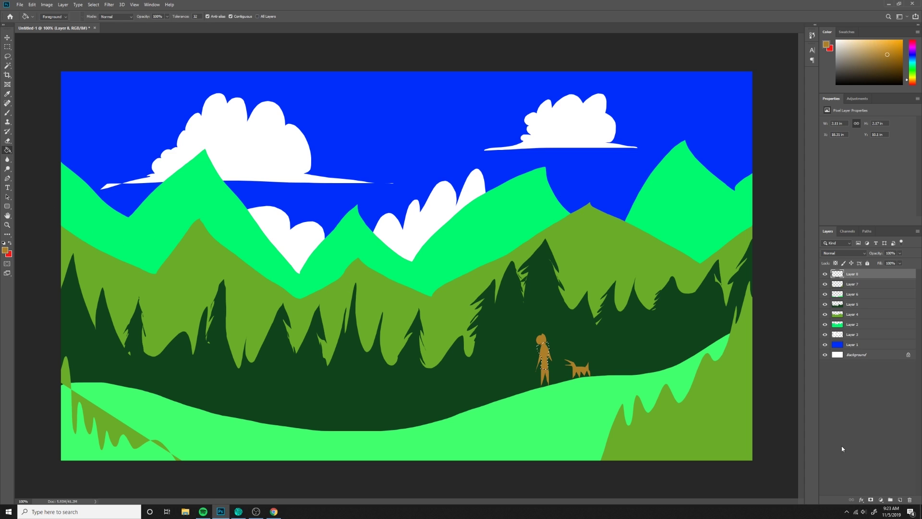
pyautogui.click(901, 499)
pyautogui.click(11, 244)
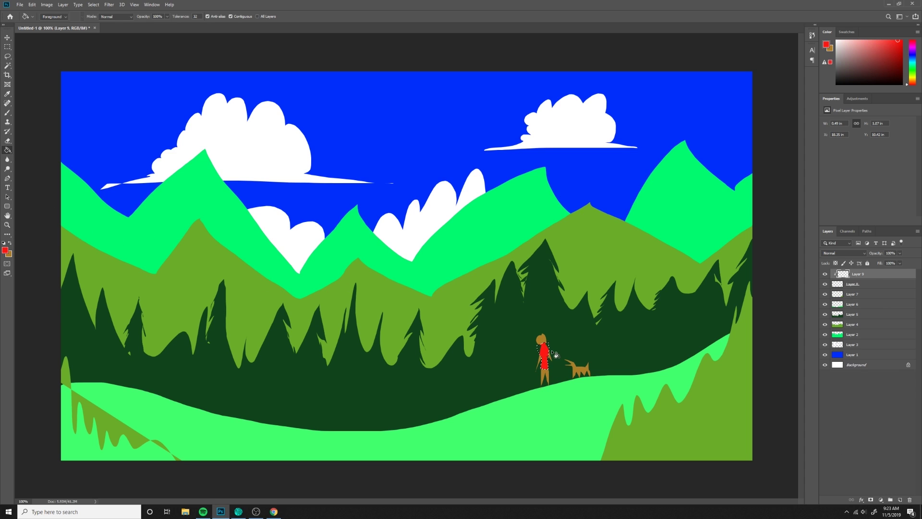
# Lasso the person's upper legs and fill them with bright green as shorts.
pyautogui.press('l')
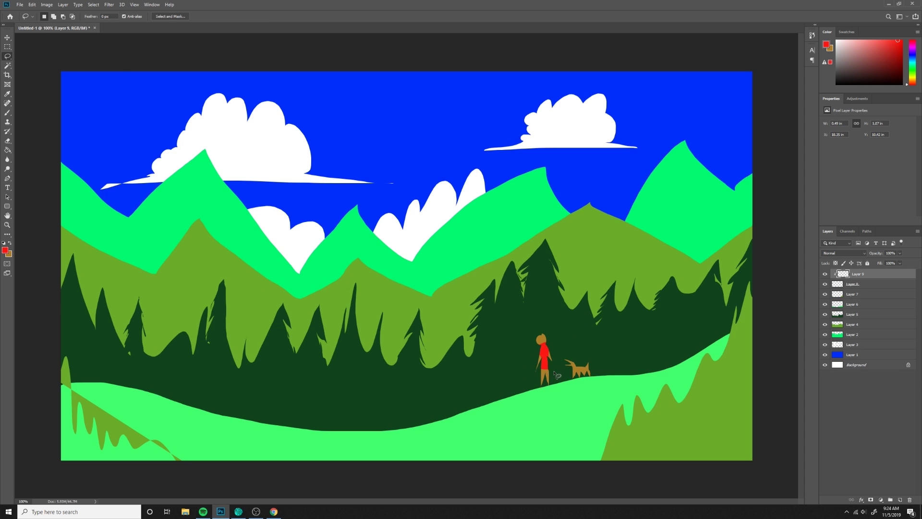
pyautogui.click(7, 149)
pyautogui.click(5, 250)
pyautogui.click(381, 257)
pyautogui.click(444, 206)
pyautogui.click(548, 374)
# On a new layer above the bright green mountains, lasso a round-topped water tower with legs and fill it with cyan.
pyautogui.press('l')
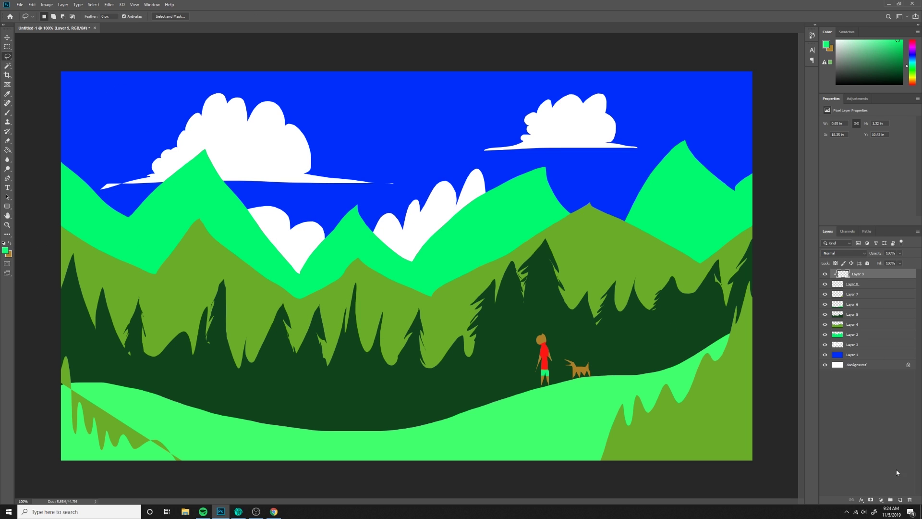
pyautogui.click(900, 500)
pyautogui.click(860, 345)
pyautogui.click(900, 500)
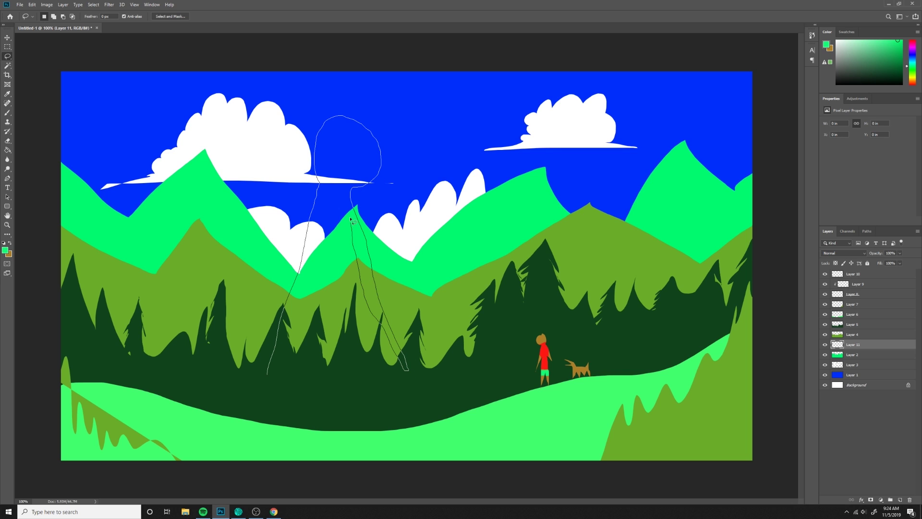
pyautogui.moveTo(309, 234)
pyautogui.mouseDown()
pyautogui.moveTo(355, 230)
pyautogui.moveTo(307, 232)
pyautogui.moveTo(354, 244)
pyautogui.moveTo(306, 241)
pyautogui.mouseUp()
pyautogui.press('g')
pyautogui.click(6, 250)
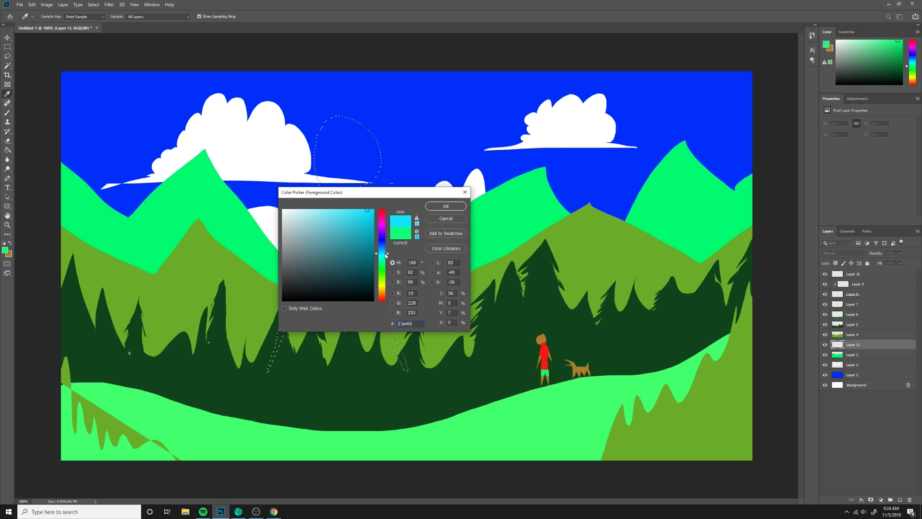
pyautogui.click(446, 206)
pyautogui.hotkey('alt', 'BackSpace')
pyautogui.hotkey('ctrl', 'd')
# Move the cyan tower left so it stands in front of the large left cloud.
pyautogui.press('v')
pyautogui.moveTo(371, 158); pyautogui.dragTo(301, 161)
pyautogui.click(768, 249)
pyautogui.click(769, 228)
# Delete the olive bush in the lower-left corner from its layer, and add a new layer for small ground rocks.
pyautogui.click(108, 408)
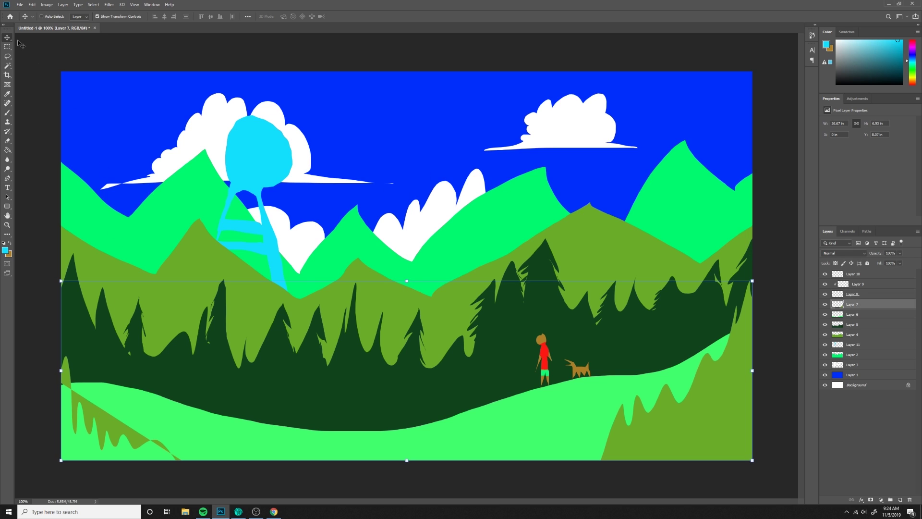
pyautogui.press('m')
pyautogui.moveTo(329, 317); pyautogui.dragTo(61, 461)
pyautogui.hotkey('ctrl', 'd')
pyautogui.hotkey('ctrl', 'shift', 'alt', 'n')
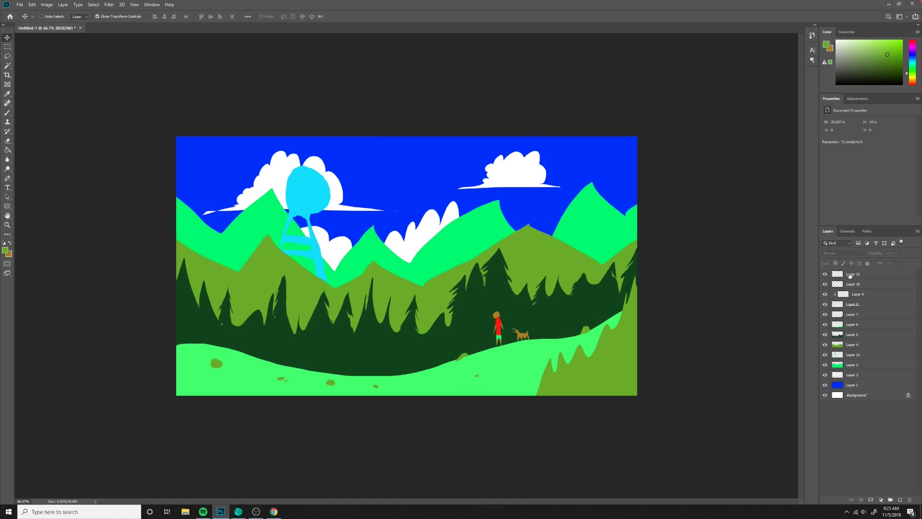
# Save the illustration to the Desktop as a Photoshop file named UglyIllustration.
pyautogui.click(20, 6)
pyautogui.click(45, 85)
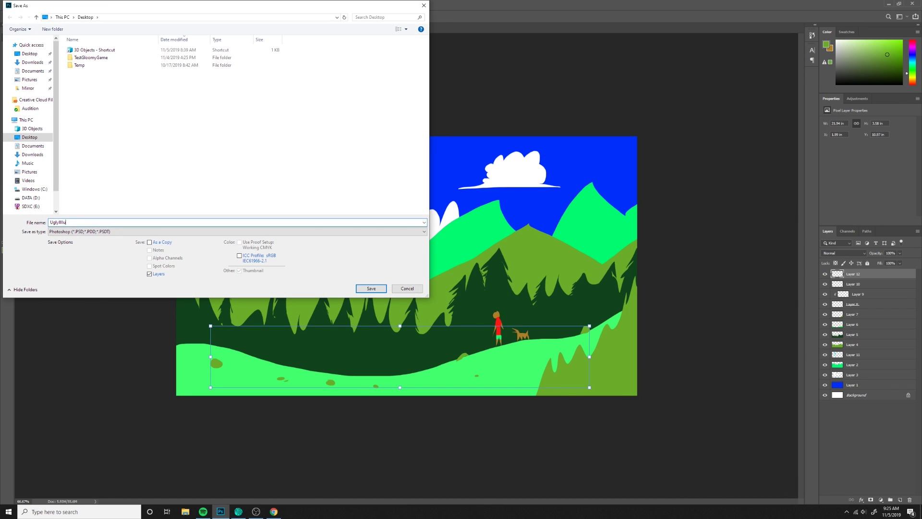
pyautogui.write('UglyIllustration')
pyautogui.press('Return')
pyautogui.press('Return')
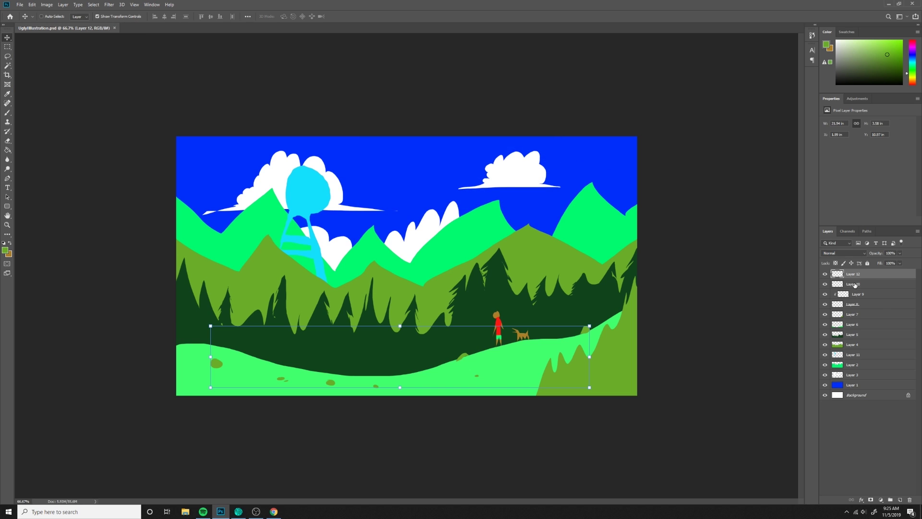
# Add a new empty layer above the rocks layer.
pyautogui.keyDown('ctrl'); pyautogui.click(641, 352); pyautogui.keyUp('ctrl')
pyautogui.keyDown('ctrl'); pyautogui.click(738, 351); pyautogui.keyUp('ctrl')
pyautogui.click(864, 276)
pyautogui.click(900, 499)
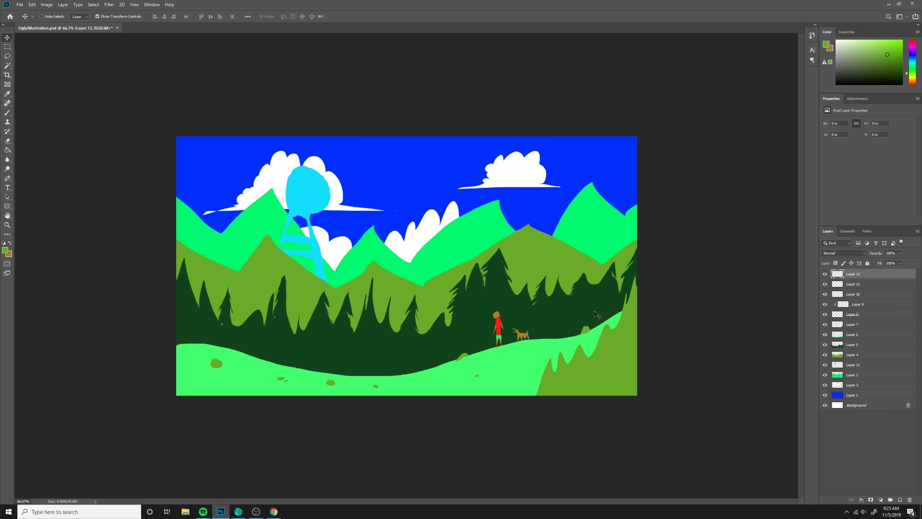
# Create a new 1920 x 1080 pixel document at 72 pixels/inch in RGB Color with a white background.
pyautogui.click(20, 4)
pyautogui.click(28, 14)
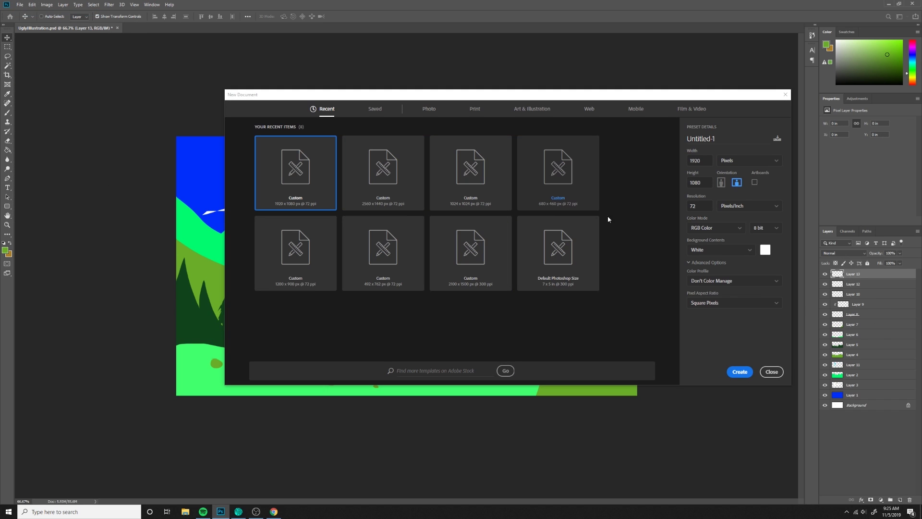
pyautogui.click(738, 374)
# Add a text box near the canvas's upper-left corner containing the title COLOR PALLETTTEEE**.
pyautogui.click(7, 46)
pyautogui.click(7, 187)
pyautogui.hotkey('ctrl', 'shift', 'alt', 'n')
pyautogui.moveTo(72, 79); pyautogui.dragTo(603, 131)
pyautogui.write('COLOR PALLETTE')
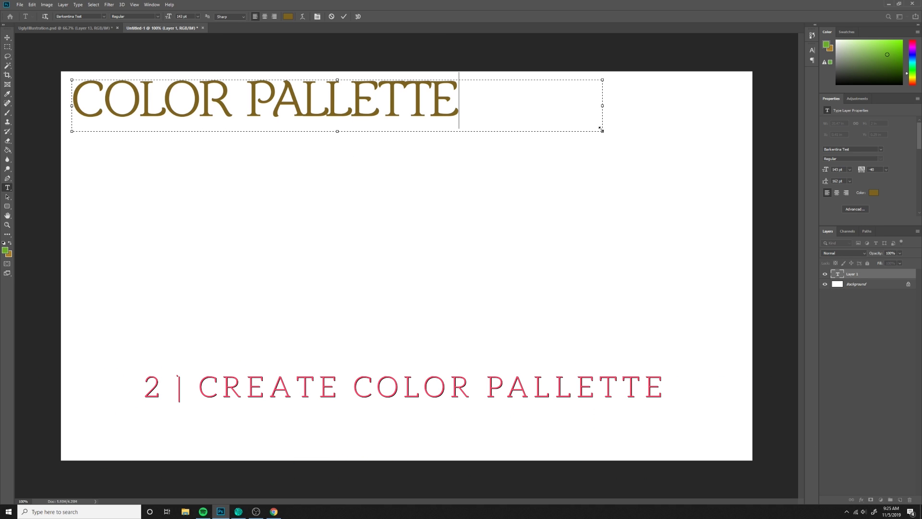
pyautogui.press('BackSpace')
pyautogui.press('BackSpace')
pyautogui.write('E')
pyautogui.press('BackSpace')
pyautogui.write('TTEEE')
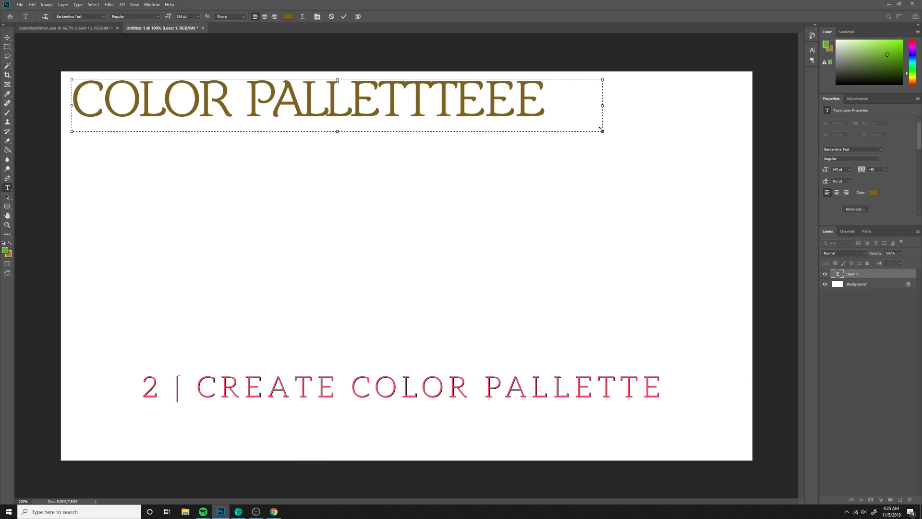
pyautogui.write('**')
# Scale the title text down to about half its size and shift it slightly in from the canvas corner.
pyautogui.click(7, 37)
pyautogui.moveTo(604, 133); pyautogui.dragTo(328, 103)
pyautogui.press('Return')
pyautogui.moveTo(277, 94); pyautogui.dragTo(297, 108)
# Add an empty layer, and duplicate the title just beneath itself with the text BRO AND SIS COLORS.
pyautogui.click(7, 47)
pyautogui.click(901, 499)
pyautogui.press('v')
pyautogui.moveTo(183, 99); pyautogui.dragTo(182, 135)
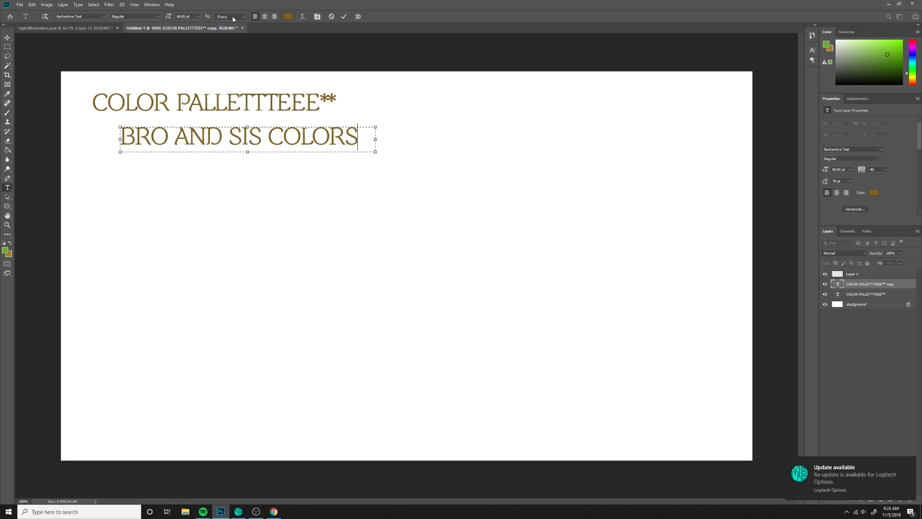
# Set the font size of the BRO AND SIS COLORS subheading to 38.85 pt.
pyautogui.write('a')
pyautogui.press('BackSpace')
pyautogui.hotkey('ctrl', 'a')
pyautogui.hotkey('shift', 'Down')
pyautogui.hotkey('shift', 'Down')
pyautogui.hotkey('shift', 'Down')
# Duplicate the BRO AND SIS COLORS subheading further down the page and change the copy to COUSIN COLOR.
pyautogui.click(7, 37)
pyautogui.moveTo(191, 168); pyautogui.dragTo(188, 268)
pyautogui.doubleClick(159, 236)
pyautogui.moveTo(203, 231); pyautogui.dragTo(96, 228)
pyautogui.write('COUSIN')
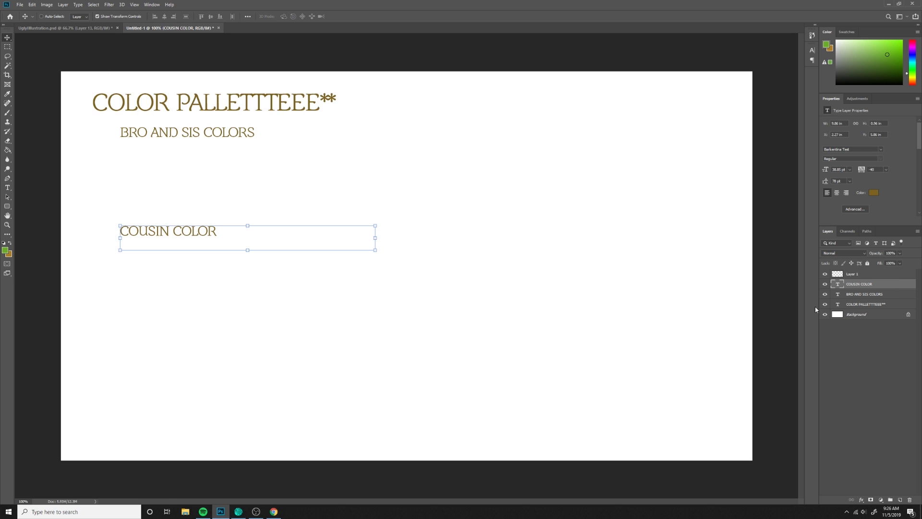
pyautogui.hotkey('ctrl', 'Return')
# On a new layer, draw a square swatch about 1.97 in wide under BRO AND SIS COLORS and fill it with rust orange #ac4d28.
pyautogui.hotkey('ctrl', 'shift', 'alt', 'n')
pyautogui.click(7, 47)
pyautogui.moveTo(120, 146)
pyautogui.mouseDown()
pyautogui.moveTo(171, 198)
pyautogui.moveTo(158, 189)
pyautogui.mouseUp()
pyautogui.click(8, 150)
pyautogui.click(7, 46)
pyautogui.click(123, 151)
pyautogui.click(6, 250)
pyautogui.moveTo(383, 278); pyautogui.dragTo(385, 299)
pyautogui.press('Return')
pyautogui.click(157, 168)
pyautogui.hotkey('ctrl', 'd')
# Duplicate the orange swatch to its right and fill the copy with teal #28ac95.
pyautogui.moveTo(158, 168); pyautogui.dragTo(228, 168)
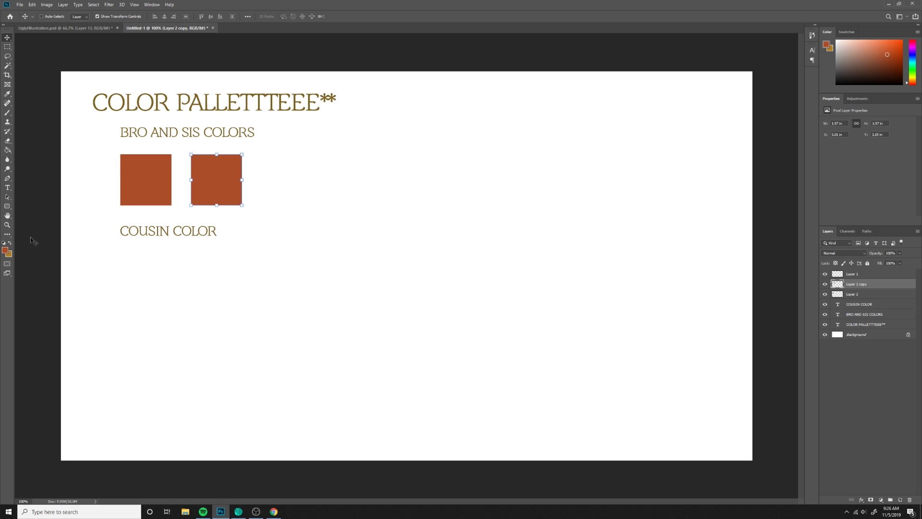
pyautogui.click(5, 250)
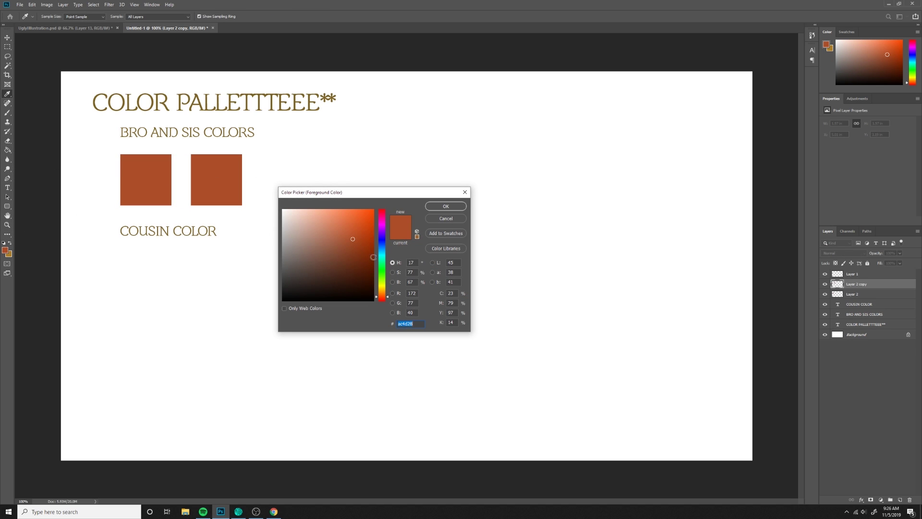
pyautogui.click(383, 270)
pyautogui.click(446, 206)
pyautogui.click(219, 179)
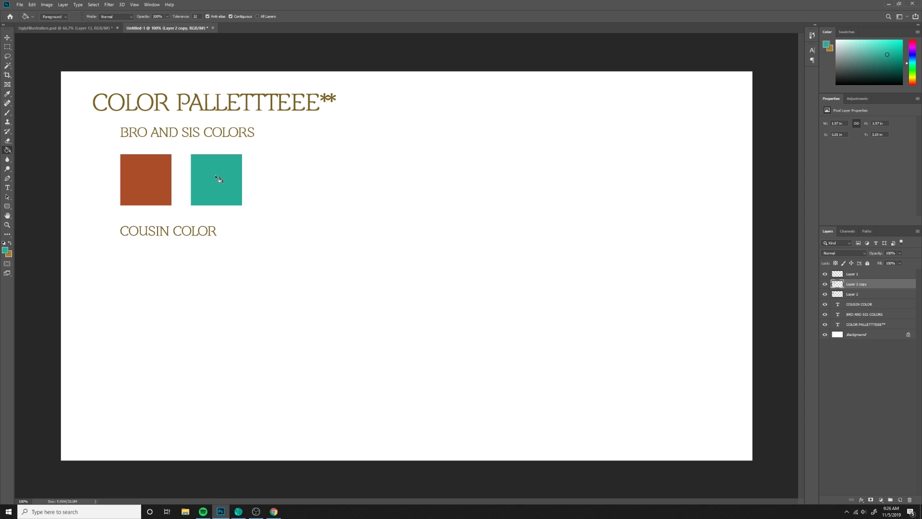
pyautogui.press('v')
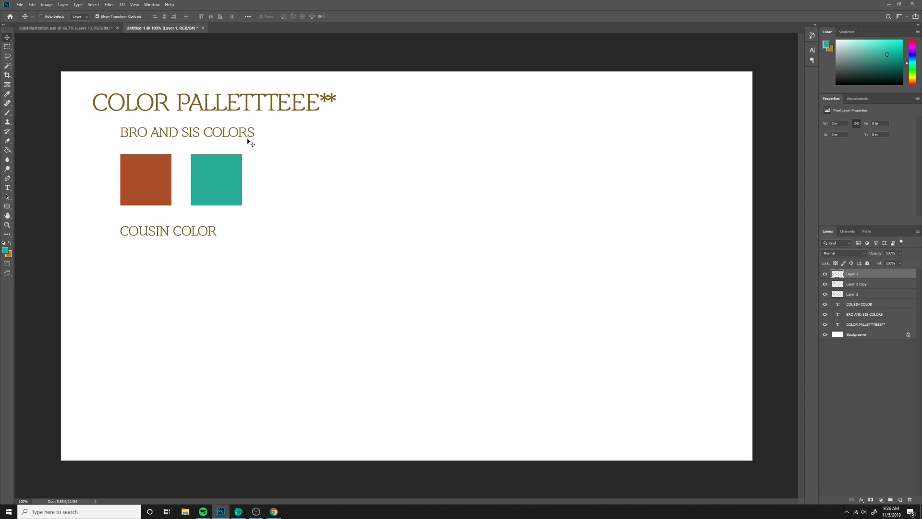
# Duplicate the BRO AND SIS COLORS subheading beside the teal swatch and change the copy to OPPOSITES, YO.
pyautogui.moveTo(241, 136); pyautogui.dragTo(393, 185)
pyautogui.press('t')
pyautogui.tripleClick(317, 188)
pyautogui.write('OPPOSITES, YO.')
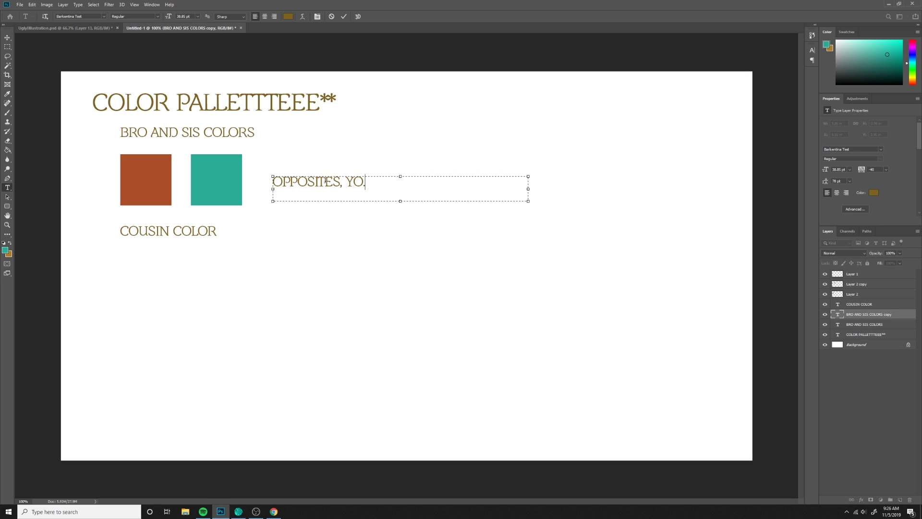
pyautogui.click(8, 38)
pyautogui.moveTo(321, 192)
pyautogui.mouseDown()
pyautogui.moveTo(302, 177)
pyautogui.moveTo(320, 193)
pyautogui.mouseUp()
# Duplicate the teal swatch under COUSIN COLOR and fill the copy with olive green.
pyautogui.moveTo(201, 192); pyautogui.dragTo(151, 271)
pyautogui.click(8, 150)
pyautogui.click(6, 250)
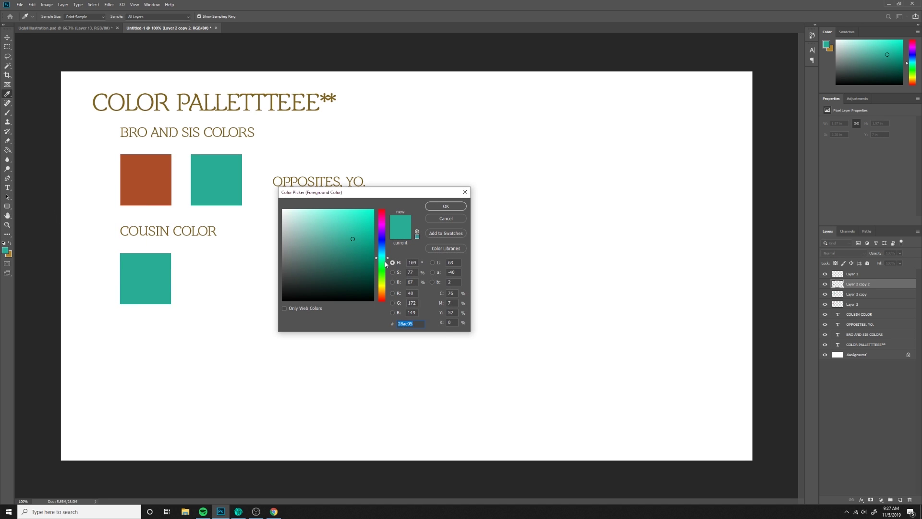
pyautogui.moveTo(382, 255); pyautogui.dragTo(382, 284)
pyautogui.press('Return')
pyautogui.hotkey('shift', 'alt', 'BackSpace')
# Scale the olive green swatch down to about a third of its size and move the COUSIN COLOR heading closer to it.
pyautogui.hotkey('ctrl', 't')
pyautogui.moveTo(171, 299); pyautogui.dragTo(133, 267)
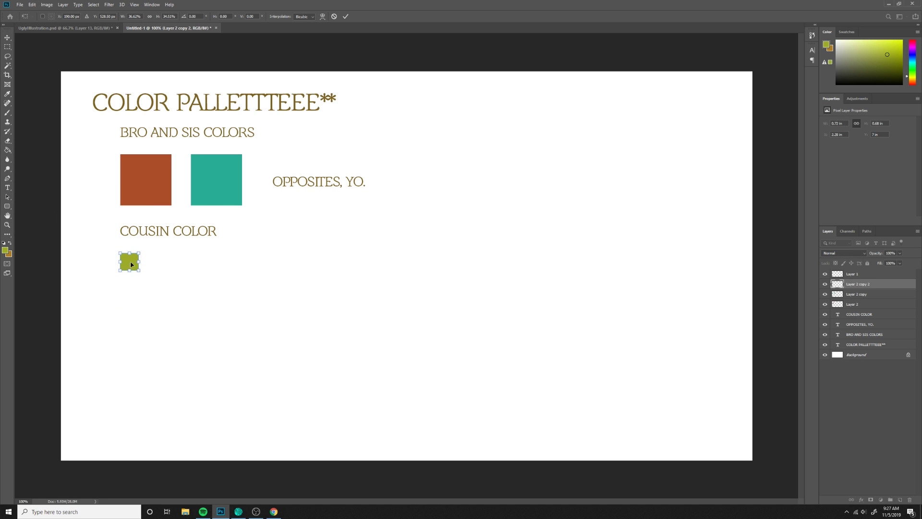
pyautogui.press('Return')
pyautogui.keyDown('ctrl'); pyautogui.moveTo(178, 229); pyautogui.dragTo(178, 240); pyautogui.keyUp('ctrl')
pyautogui.keyDown('ctrl'); pyautogui.click(254, 221); pyautogui.keyUp('ctrl')
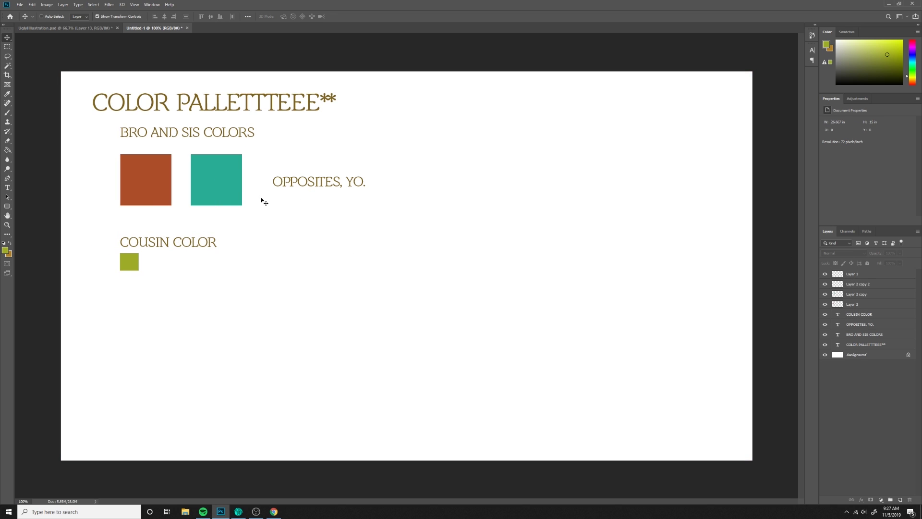
# Mute the teal swatch to a gray-teal with Hue/Saturation, strongly lowering saturation and setting lightness to -4.
pyautogui.keyDown('ctrl'); pyautogui.click(180, 179); pyautogui.keyUp('ctrl')
pyautogui.click(46, 4)
pyautogui.moveTo(61, 27)
pyautogui.click(144, 62)
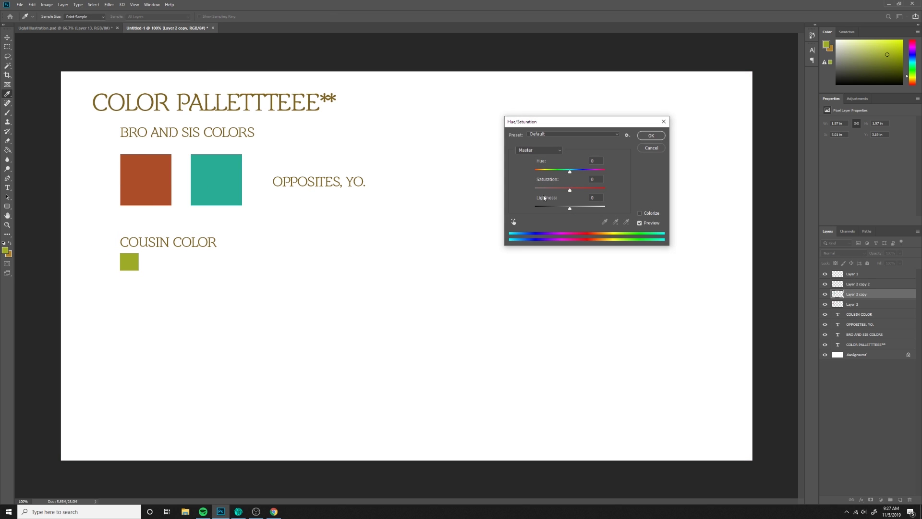
pyautogui.click(542, 188)
pyautogui.moveTo(569, 209); pyautogui.dragTo(569, 209)
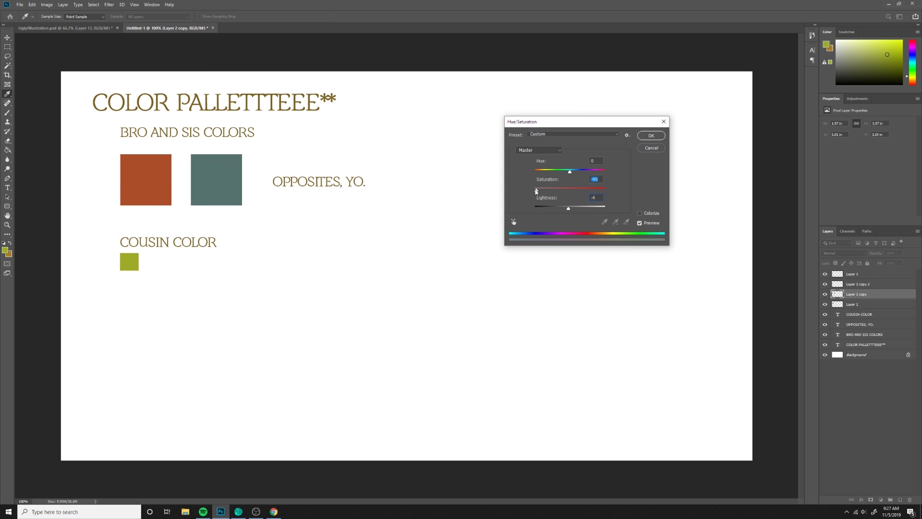
pyautogui.click(647, 139)
# Intensify the orange swatch with Hue/Saturation, setting saturation to +18 and nudging the hue slightly up.
pyautogui.keyDown('ctrl'); pyautogui.click(134, 160); pyautogui.keyUp('ctrl')
pyautogui.click(47, 4)
pyautogui.moveTo(61, 26)
pyautogui.click(144, 63)
pyautogui.moveTo(570, 172)
pyautogui.mouseDown()
pyautogui.moveTo(576, 189)
pyautogui.moveTo(572, 174)
pyautogui.mouseUp()
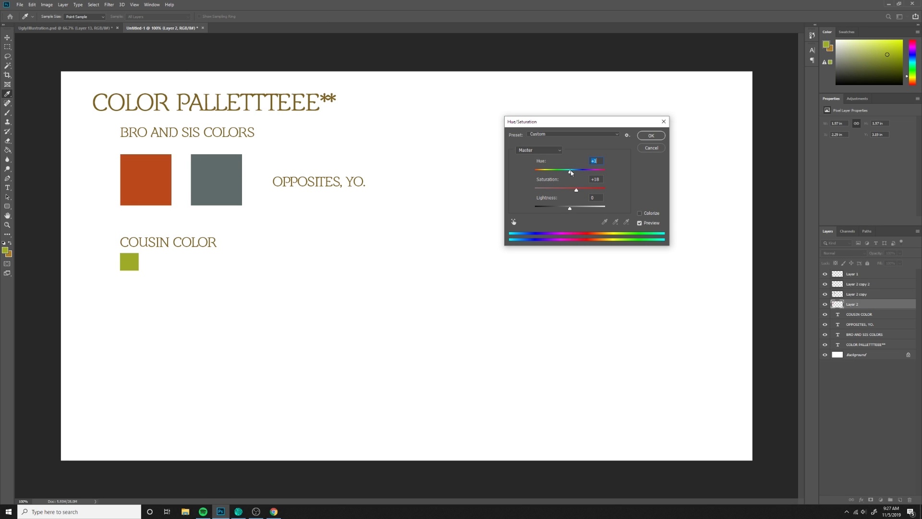
pyautogui.click(644, 136)
pyautogui.click(331, 130)
# Crop the palette document to a rectangle around the title, headings and swatches.
pyautogui.press('m')
pyautogui.moveTo(88, 82); pyautogui.dragTo(386, 279)
pyautogui.click(47, 5)
pyautogui.click(53, 81)
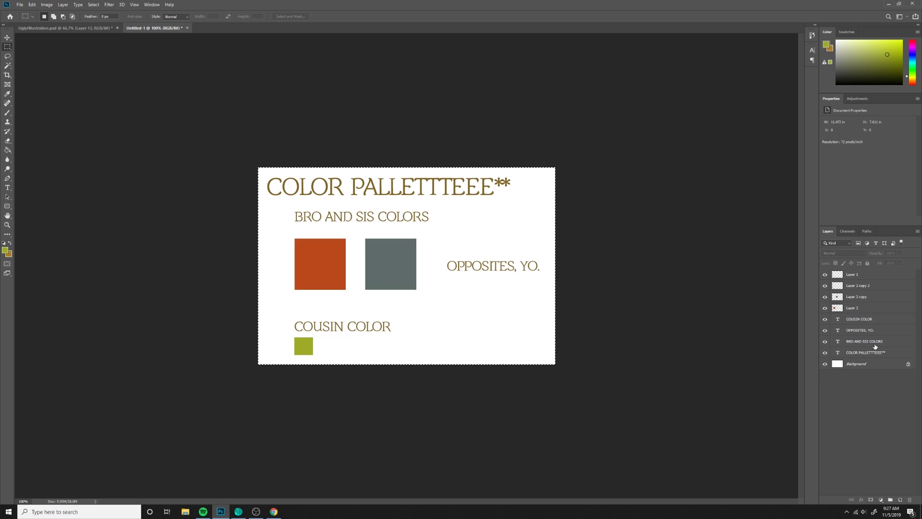
# Flatten the palette image and place a scaled-down copy in the upper-left corner of the UglyIllustration document.
pyautogui.rightClick(877, 342)
pyautogui.click(865, 421)
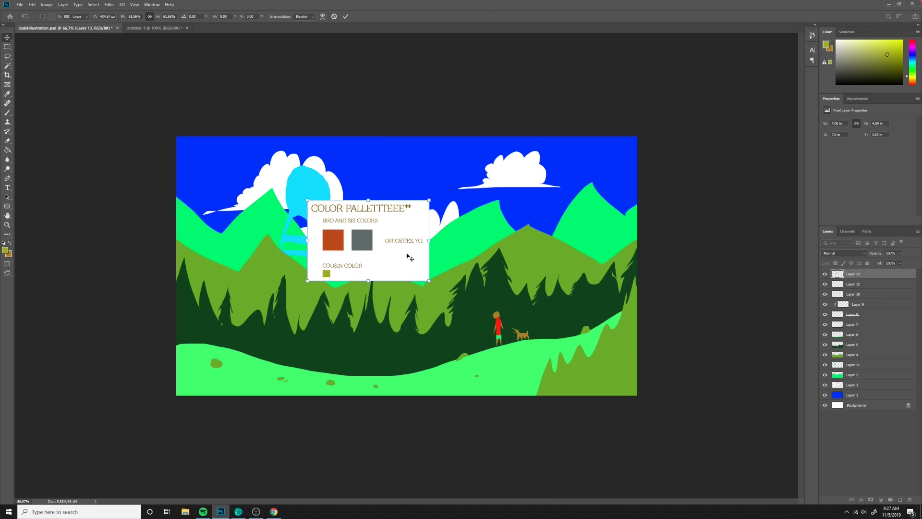
pyautogui.moveTo(375, 231); pyautogui.dragTo(243, 173)
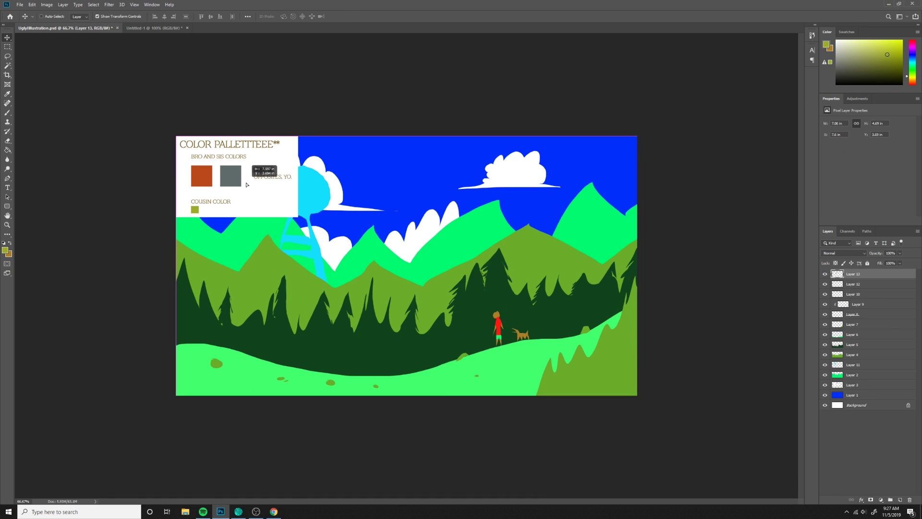
pyautogui.click(719, 315)
# Apply a Color Overlay to the blue sky layer using the gray-teal sampled from the palette swatch.
pyautogui.click(432, 173)
pyautogui.click(8, 150)
pyautogui.click(862, 499)
pyautogui.click(879, 471)
pyautogui.click(739, 149)
pyautogui.click(230, 176)
pyautogui.click(446, 206)
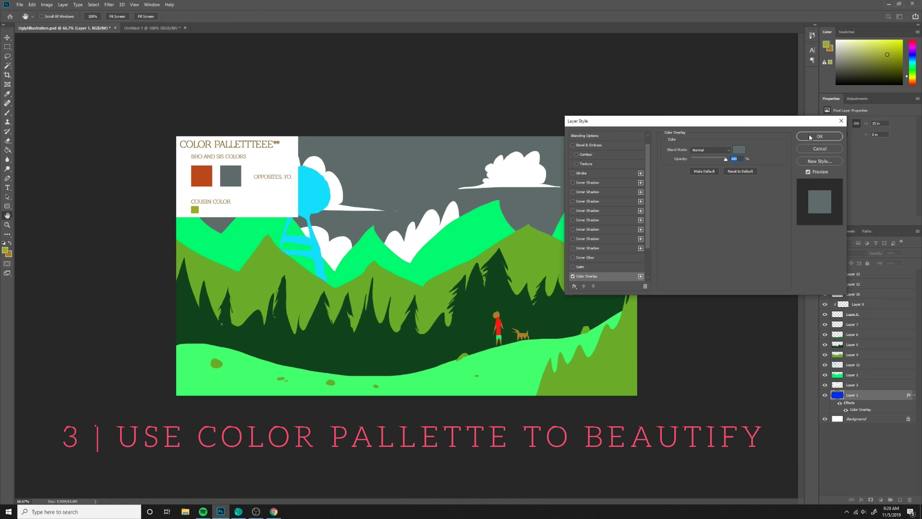
pyautogui.click(810, 137)
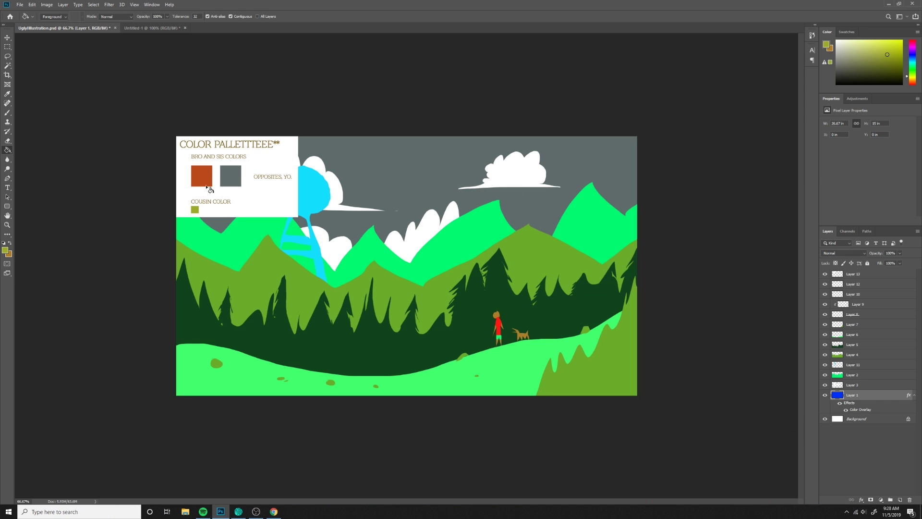
# Apply the same gray-teal Color Overlay to the olive foreground hill in the illustration's lower-right corner, keeping its original position.
pyautogui.press('v')
pyautogui.click(706, 212)
pyautogui.keyDown('ctrl'); pyautogui.moveTo(619, 351); pyautogui.dragTo(626, 350); pyautogui.keyUp('ctrl')
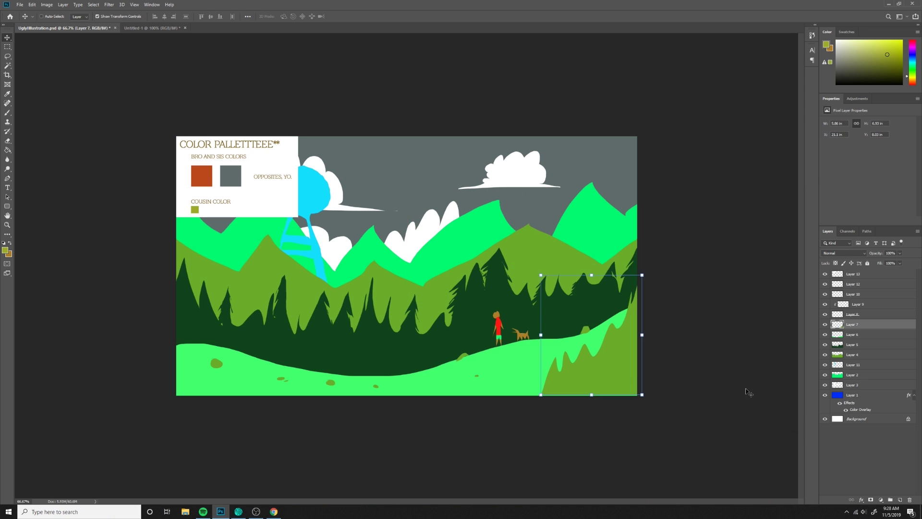
pyautogui.hotkey('ctrl', 'z')
pyautogui.click(862, 500)
pyautogui.click(872, 472)
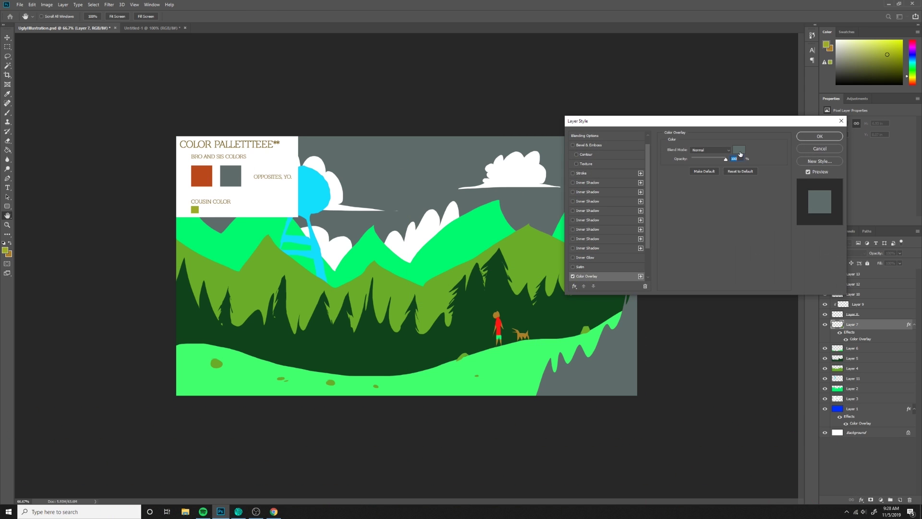
pyautogui.click(817, 137)
# Copy the Color Overlay to the remaining landscape layers down to the clouds, and hide the effect on cloud Layer 3.
pyautogui.keyDown('alt'); pyautogui.moveTo(854, 350); pyautogui.dragTo(853, 350); pyautogui.keyUp('alt')
pyautogui.keyDown('alt'); pyautogui.moveTo(852, 355); pyautogui.dragTo(867, 468); pyautogui.keyUp('alt')
pyautogui.scroll(-1, 919, 423)
pyautogui.click(840, 458)
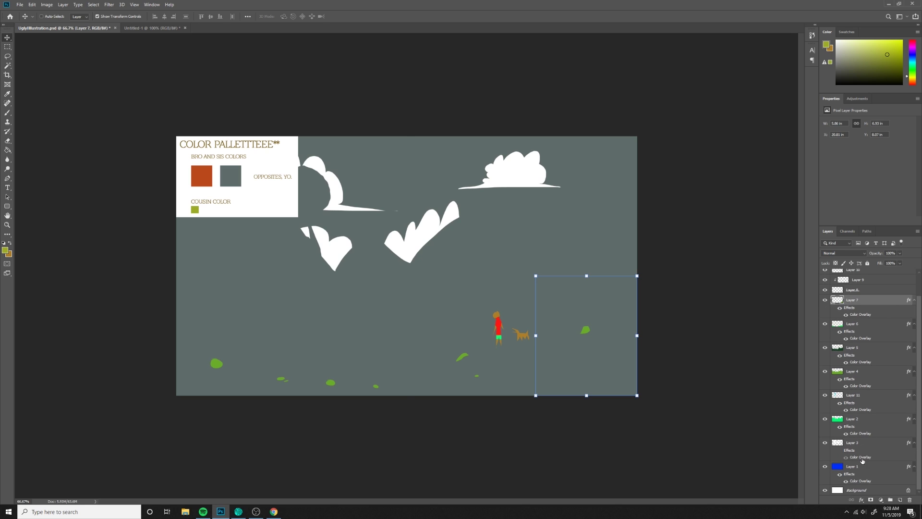
pyautogui.click(850, 470)
pyautogui.click(851, 426)
# Switch to the palette document and put the right half of the gray-teal swatch on its own new layer.
pyautogui.keyDown('ctrl'); pyautogui.click(269, 168); pyautogui.keyUp('ctrl')
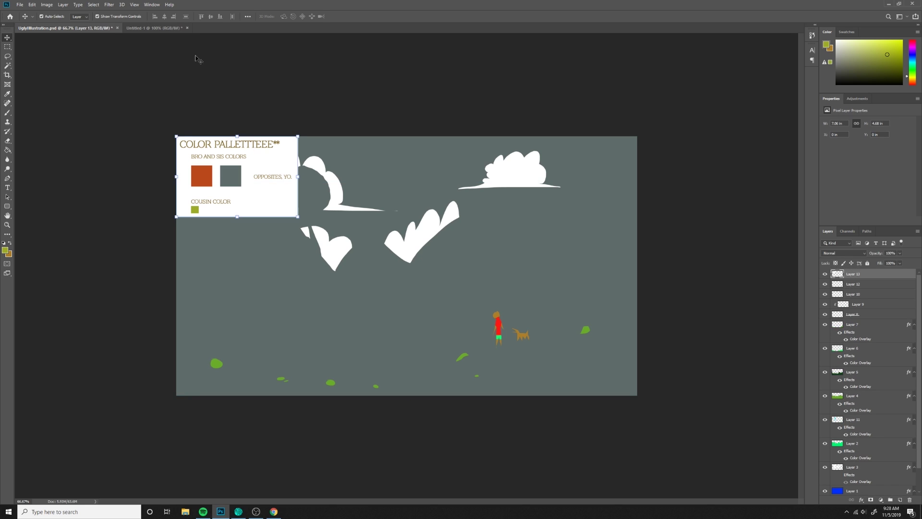
pyautogui.click(152, 27)
pyautogui.click(7, 46)
pyautogui.click(419, 251)
pyautogui.moveTo(423, 237); pyautogui.dragTo(387, 289)
pyautogui.hotkey('ctrl', 'shift', 'alt', 'n')
# Darken the half swatch with Hue/Saturation, setting hue to +9, saturation to +84 and lightness to -65.
pyautogui.press('i')
pyautogui.click(46, 5)
pyautogui.click(154, 61)
pyautogui.click(554, 208)
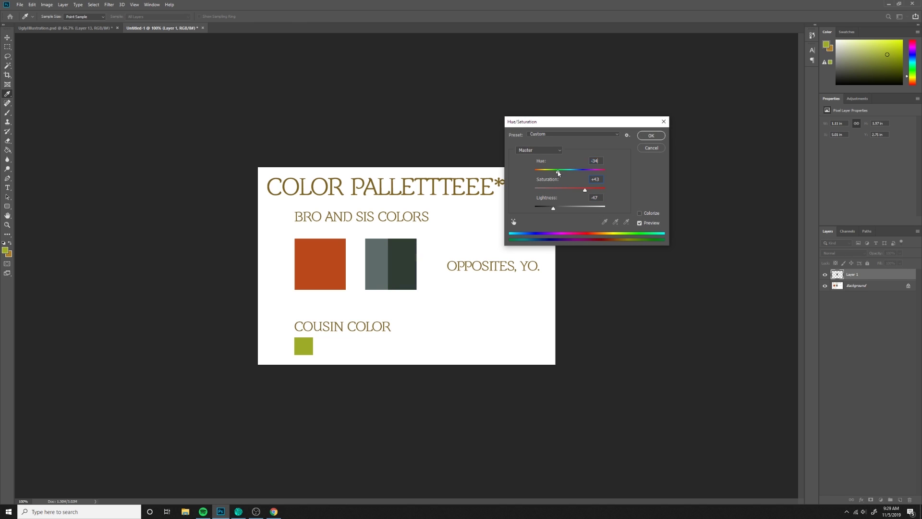
pyautogui.click(589, 189)
pyautogui.click(547, 208)
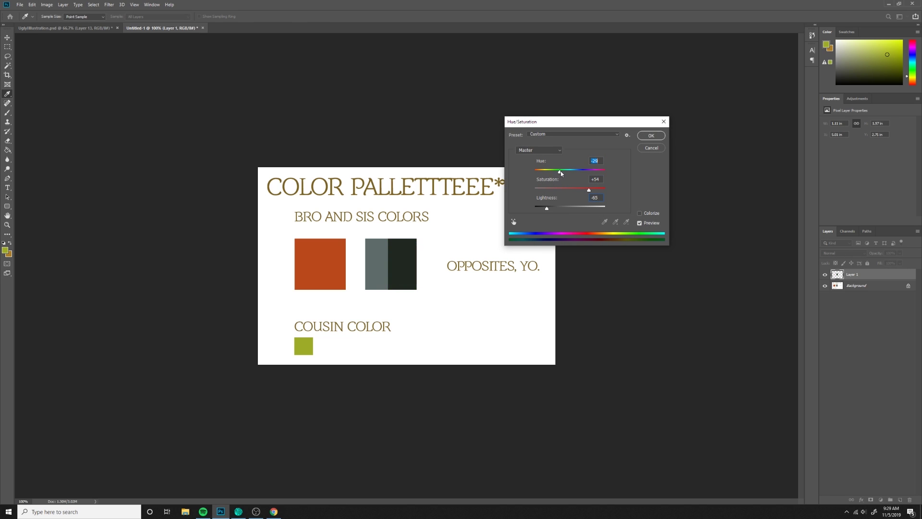
pyautogui.moveTo(589, 191)
pyautogui.mouseDown()
pyautogui.moveTo(617, 191)
pyautogui.moveTo(601, 192)
pyautogui.mouseUp()
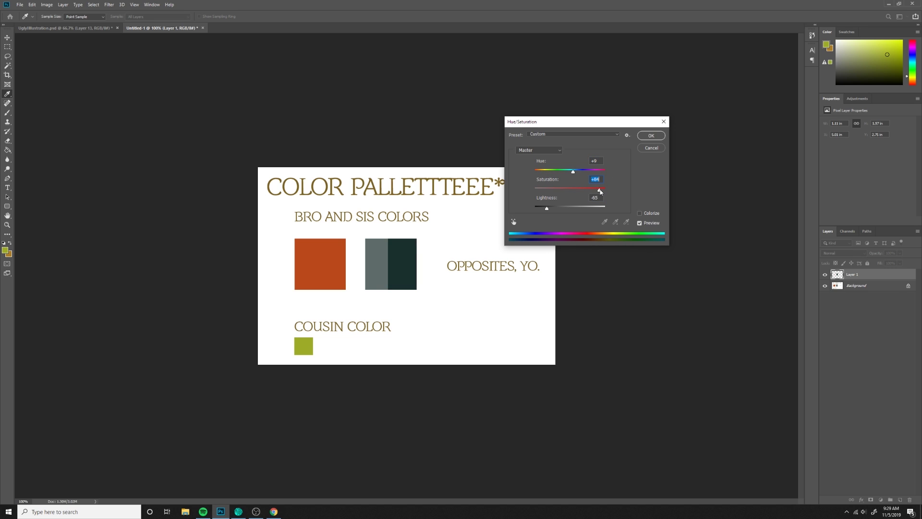
pyautogui.click(654, 137)
# Return to the illustration and rasterize the layer styles of Layer 1, Layer 3 and Layer 2.
pyautogui.press('v')
pyautogui.hotkey('ctrl', 'Tab')
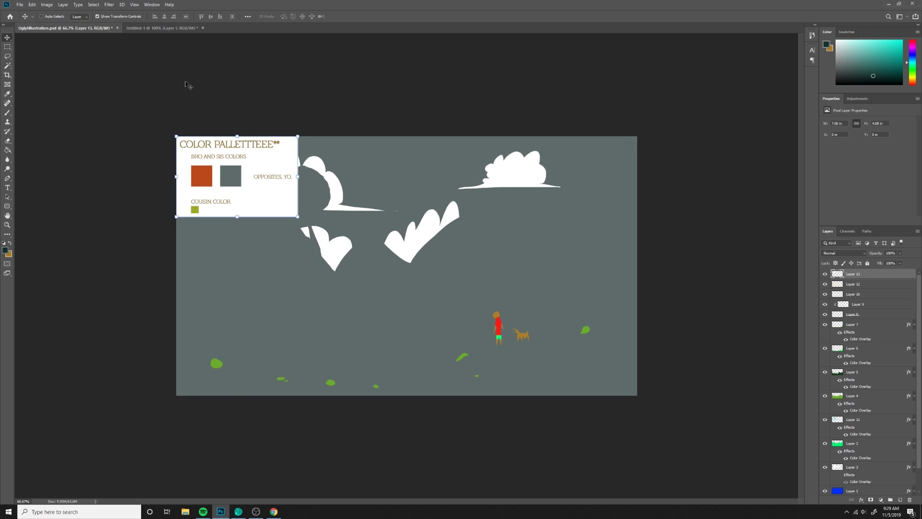
pyautogui.moveTo(921, 384); pyautogui.dragTo(919, 411)
pyautogui.rightClick(862, 467)
pyautogui.click(867, 278)
pyautogui.rightClick(872, 457)
pyautogui.click(860, 267)
pyautogui.rightClick(865, 444)
pyautogui.click(852, 254)
pyautogui.moveTo(861, 422); pyautogui.dragTo(858, 351)
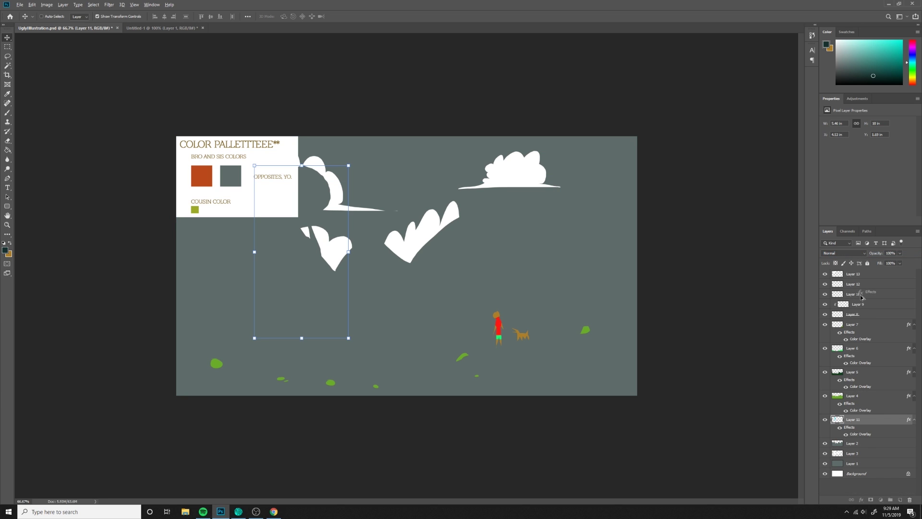
pyautogui.moveTo(862, 297)
pyautogui.mouseDown()
pyautogui.moveTo(854, 275)
pyautogui.moveTo(873, 311)
pyautogui.mouseUp()
pyautogui.hotkey('ctrl', 'z')
pyautogui.rightClick(868, 284)
pyautogui.click(823, 315)
# Combine clipped Layer 9 and the person layer beneath it into one smart object.
pyautogui.click(866, 296)
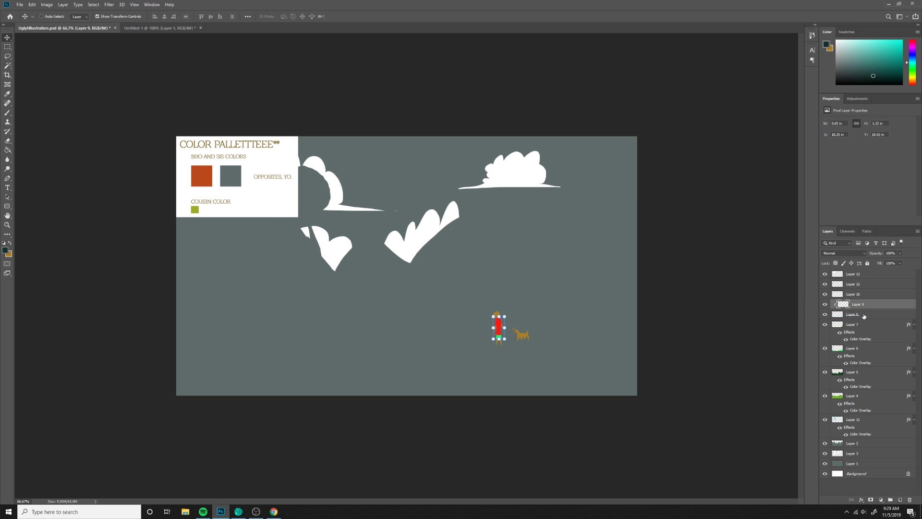
pyautogui.keyDown('shift'); pyautogui.click(865, 314); pyautogui.keyUp('shift')
pyautogui.rightClick(872, 310)
pyautogui.click(873, 102)
# Rasterize the layer styles of Layer 7, Layer 6 and Layer 5.
pyautogui.rightClick(872, 312)
pyautogui.click(851, 123)
pyautogui.click(857, 325)
pyautogui.rightClick(857, 325)
pyautogui.click(850, 134)
pyautogui.click(868, 335)
pyautogui.rightClick(868, 336)
pyautogui.click(850, 147)
# Rasterize the layer styles of Layer 4 and Layer 11, and select Layer 2.
pyautogui.click(875, 345)
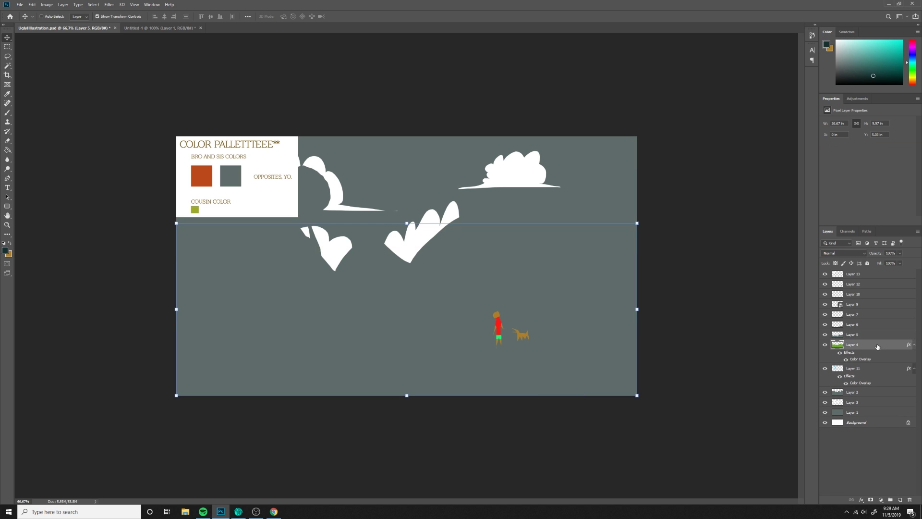
pyautogui.rightClick(875, 345)
pyautogui.click(863, 154)
pyautogui.click(875, 354)
pyautogui.rightClick(875, 354)
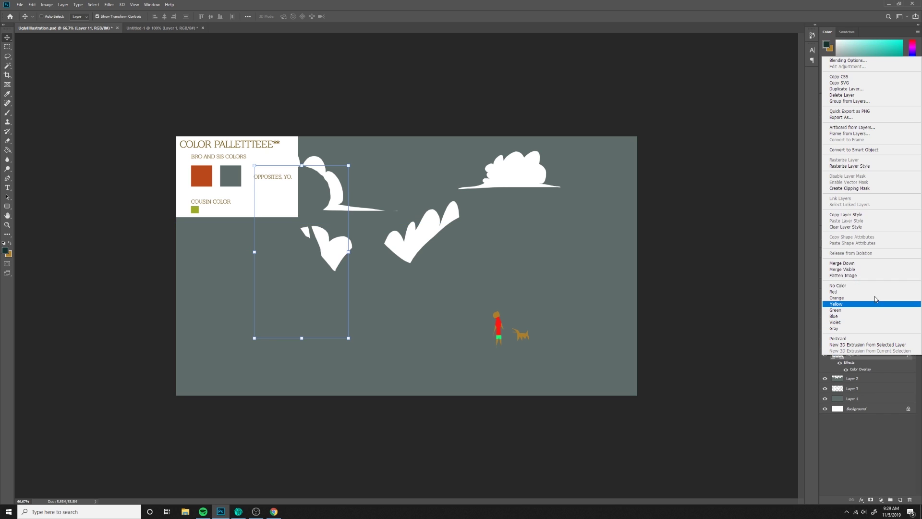
pyautogui.click(873, 166)
pyautogui.click(867, 387)
pyautogui.click(868, 366)
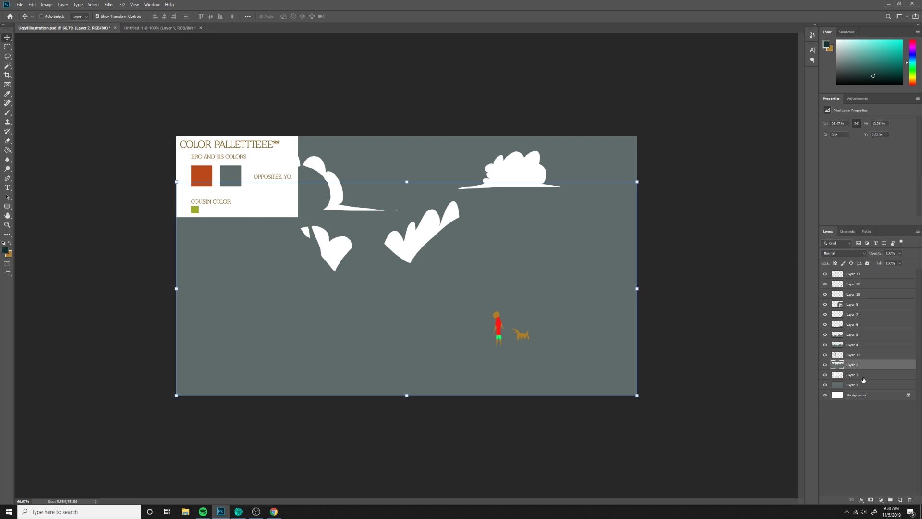
pyautogui.click(861, 499)
pyautogui.click(880, 472)
pyautogui.click(818, 148)
# Switch to the color palette document, merge its layers and copy the whole updated palette.
pyautogui.click(166, 28)
pyautogui.keyDown('shift'); pyautogui.click(856, 285); pyautogui.keyUp('shift')
pyautogui.rightClick(854, 284)
pyautogui.click(872, 340)
pyautogui.hotkey('ctrl', 'a')
pyautogui.hotkey('ctrl', 'c')
# Paste the updated palette into the illustration as the topmost layer and scale it to cover the old palette in the canvas corner.
pyautogui.click(73, 28)
pyautogui.hotkey('ctrl', 'v')
pyautogui.moveTo(457, 272); pyautogui.dragTo(365, 208)
pyautogui.moveTo(846, 347); pyautogui.dragTo(846, 273)
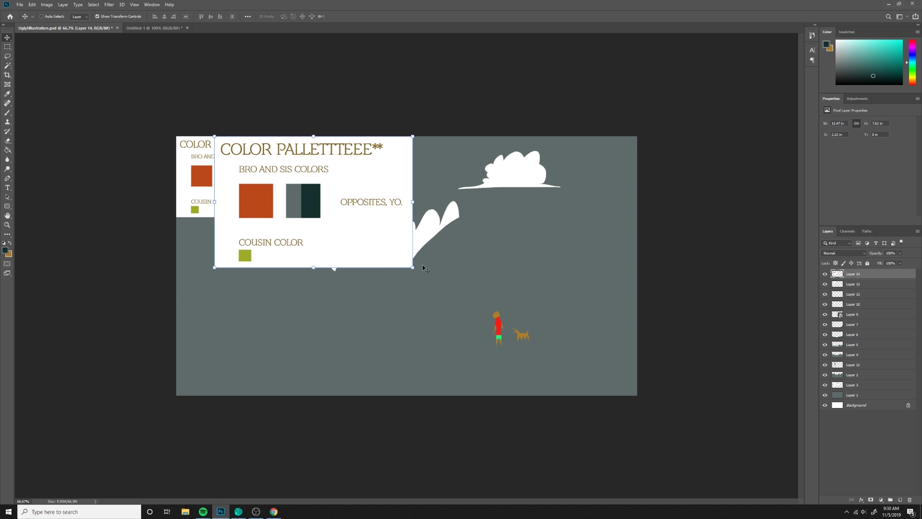
pyautogui.moveTo(413, 267); pyautogui.dragTo(340, 216)
pyautogui.moveTo(308, 196); pyautogui.dragTo(283, 196)
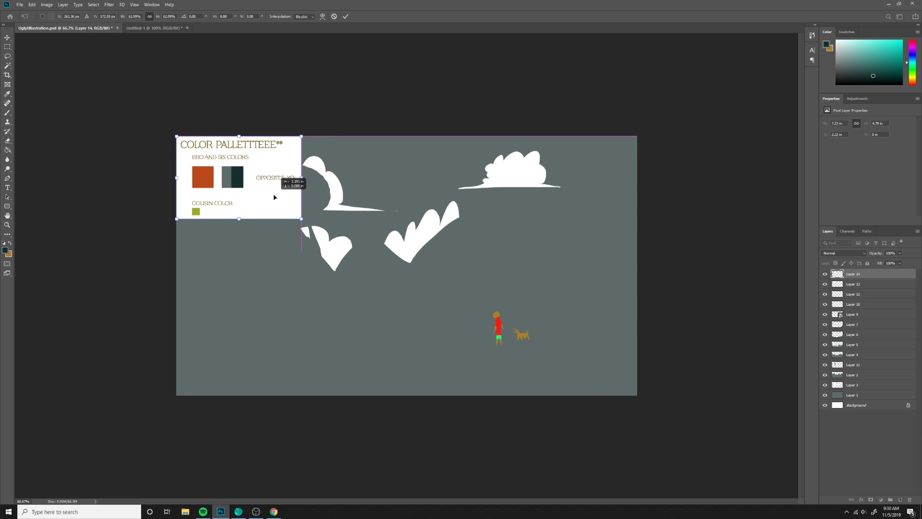
pyautogui.moveTo(274, 197); pyautogui.dragTo(299, 218)
pyautogui.press('Return')
# Give Layer 2 a Color Overlay in the palette's dark teal at a low opacity.
pyautogui.keyDown('ctrl'); pyautogui.click(601, 372); pyautogui.keyUp('ctrl')
pyautogui.click(856, 394)
pyautogui.click(857, 384)
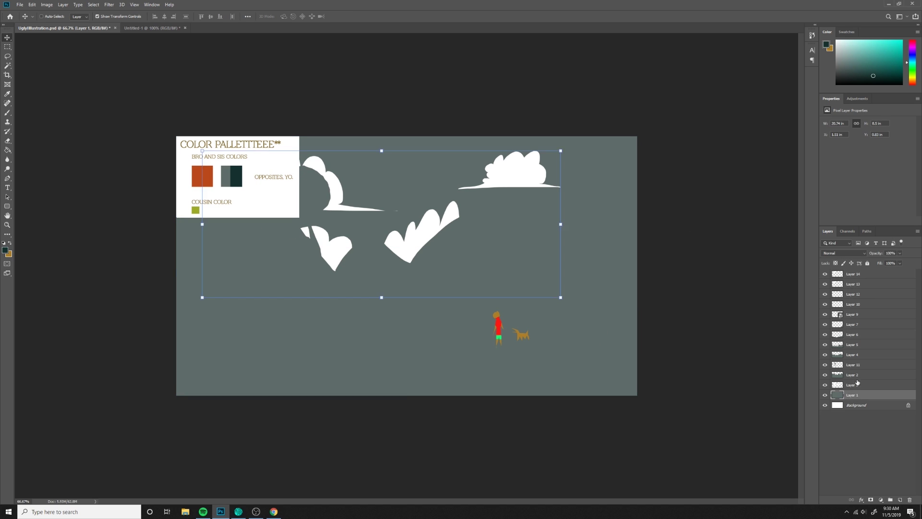
pyautogui.click(857, 376)
pyautogui.click(861, 503)
pyautogui.click(879, 481)
pyautogui.click(739, 150)
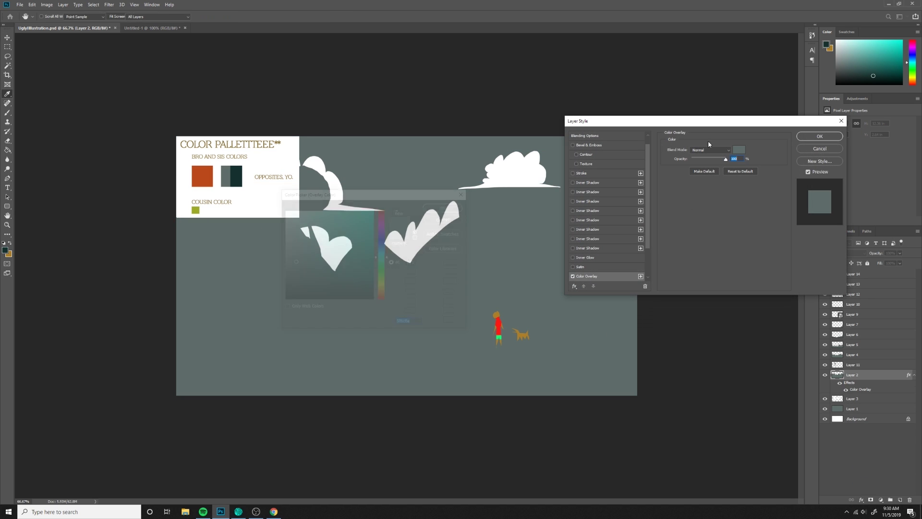
pyautogui.click(445, 206)
pyautogui.moveTo(726, 159); pyautogui.dragTo(697, 160)
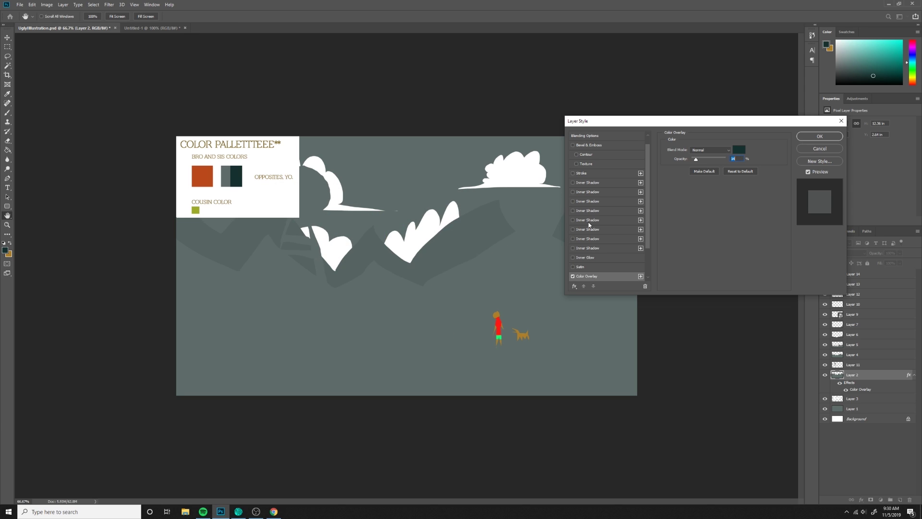
pyautogui.press('Return')
# Copy Layer 2's Color Overlay effect onto the layers above it.
pyautogui.press('v')
pyautogui.moveTo(850, 382); pyautogui.dragTo(860, 365)
pyautogui.moveTo(857, 372); pyautogui.dragTo(854, 345)
pyautogui.moveTo(854, 352); pyautogui.dragTo(855, 335)
pyautogui.moveTo(855, 342); pyautogui.dragTo(858, 272)
# Adjust the opacity of Layer 11's Color Overlay for the watchtower.
pyautogui.moveTo(918, 338); pyautogui.dragTo(920, 413)
pyautogui.doubleClick(853, 436)
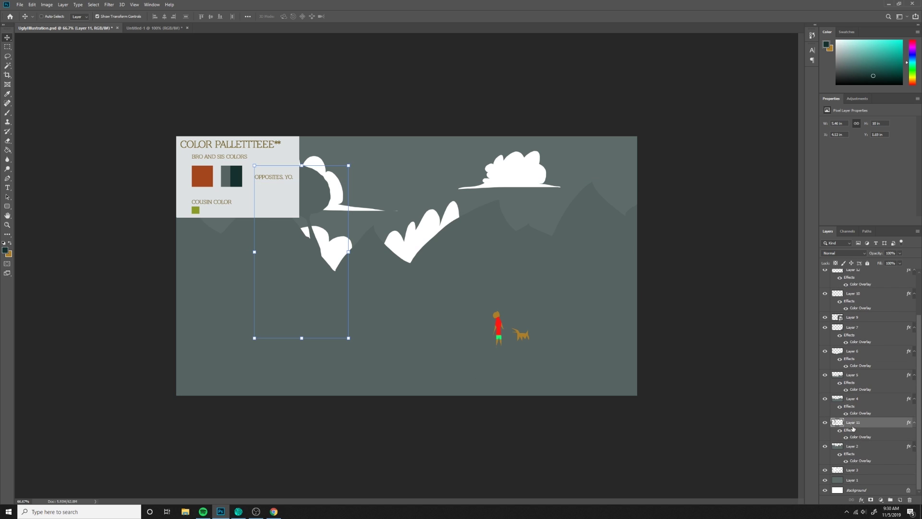
pyautogui.moveTo(726, 158); pyautogui.dragTo(702, 161)
pyautogui.press('Return')
# Raise the Color Overlay opacity progressively on Layer 4, Layer 5 and Layer 6 so nearer layers are darker.
pyautogui.doubleClick(862, 389)
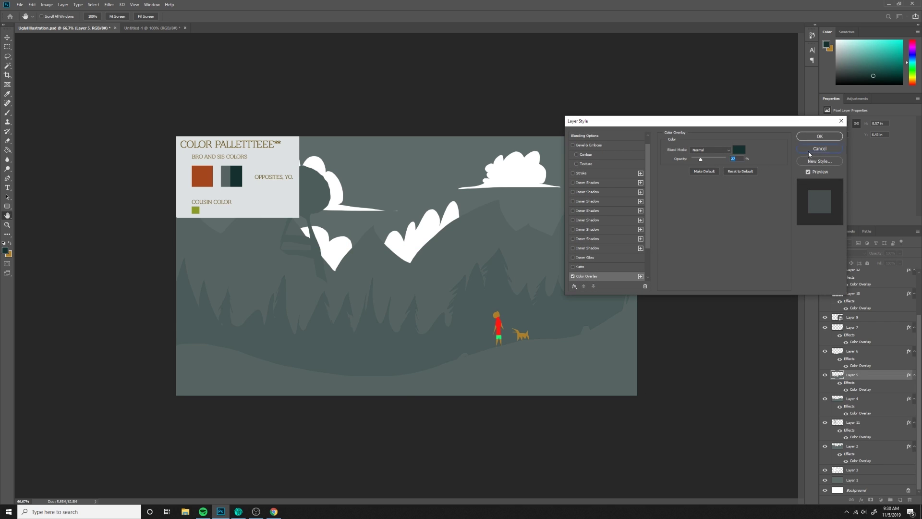
pyautogui.click(820, 149)
pyautogui.doubleClick(860, 413)
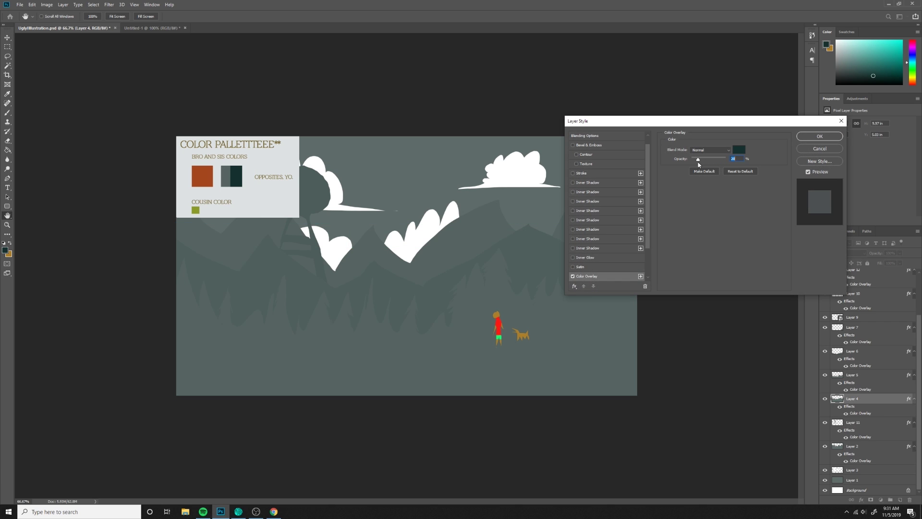
pyautogui.moveTo(698, 162); pyautogui.dragTo(733, 160)
pyautogui.click(819, 136)
pyautogui.doubleClick(859, 389)
pyautogui.click(823, 137)
pyautogui.doubleClick(857, 365)
pyautogui.click(819, 137)
# Change Layer 7's Color Overlay to the near-black teal 0b1c1a at full opacity.
pyautogui.doubleClick(858, 342)
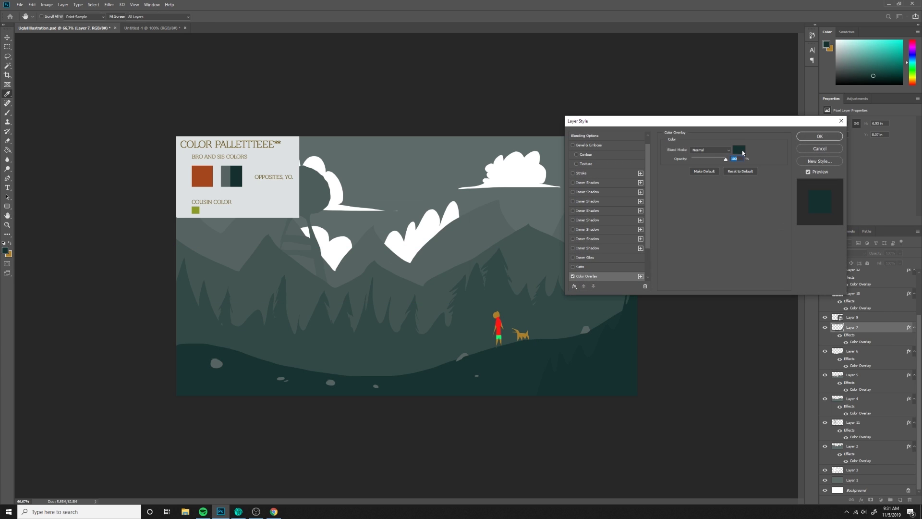
pyautogui.click(739, 149)
pyautogui.click(340, 291)
pyautogui.click(441, 206)
pyautogui.click(820, 137)
pyautogui.press('v')
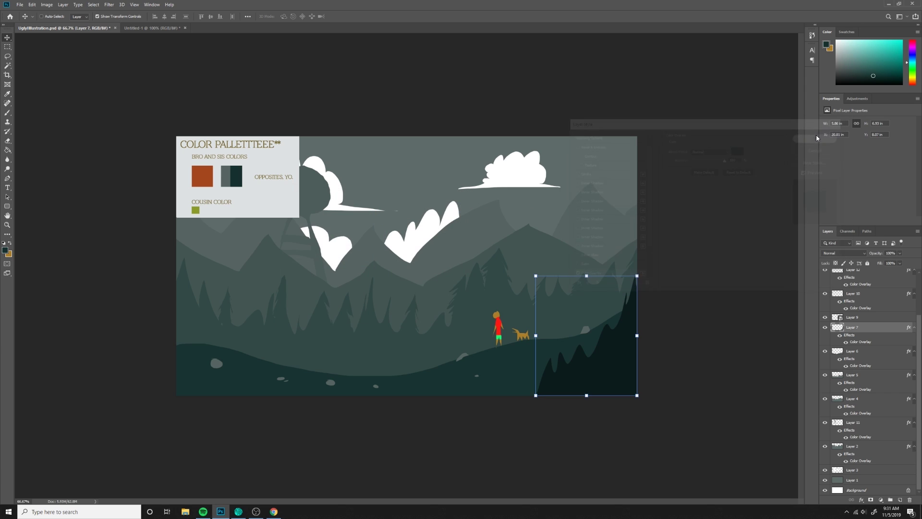
# Lower the opacity of the cloud layer, Layer 3, to 14%.
pyautogui.click(853, 274)
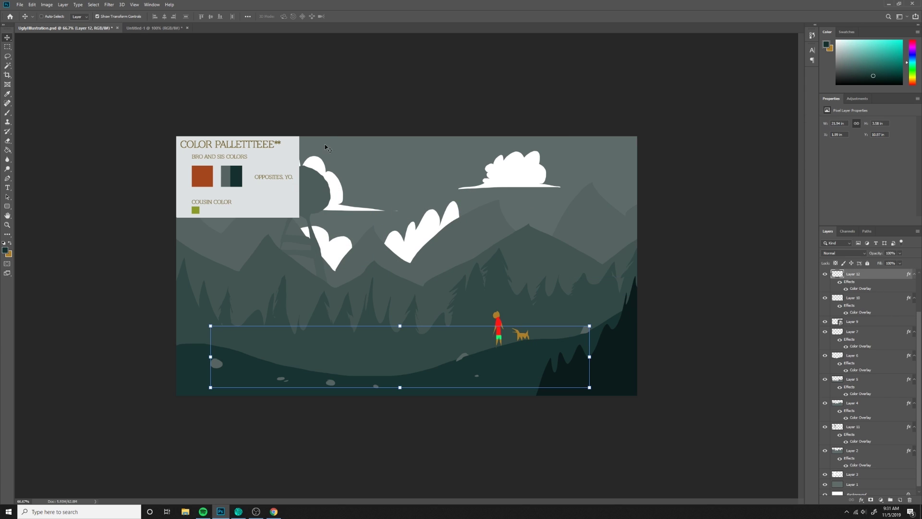
pyautogui.keyDown('ctrl'); pyautogui.click(376, 99); pyautogui.keyUp('ctrl')
pyautogui.click(408, 233)
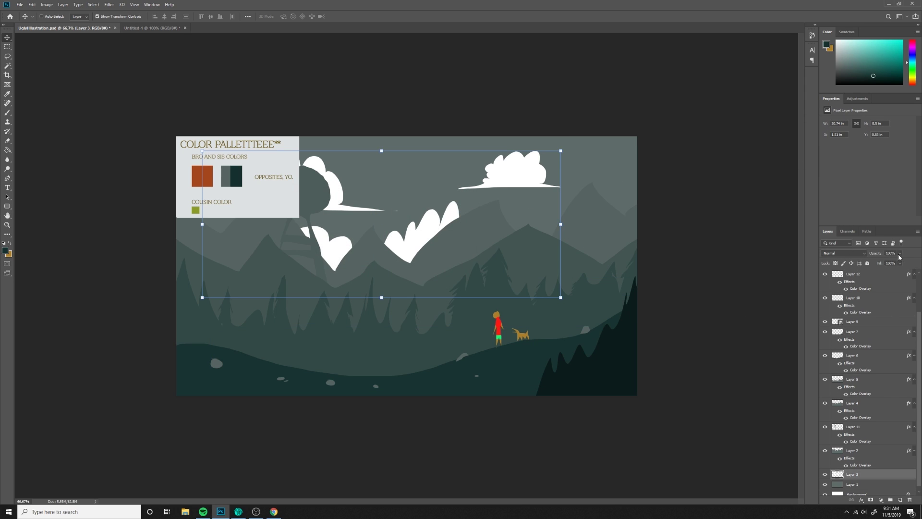
pyautogui.moveTo(901, 257); pyautogui.dragTo(872, 263)
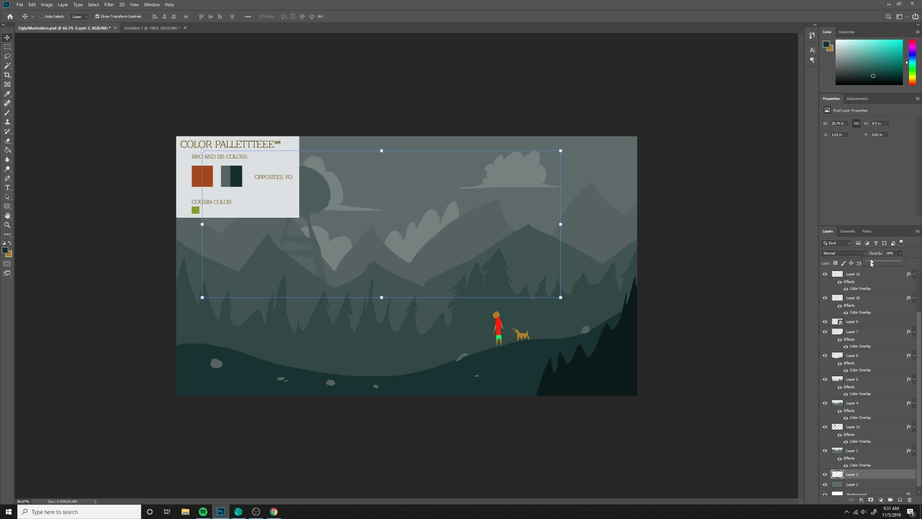
pyautogui.click(756, 211)
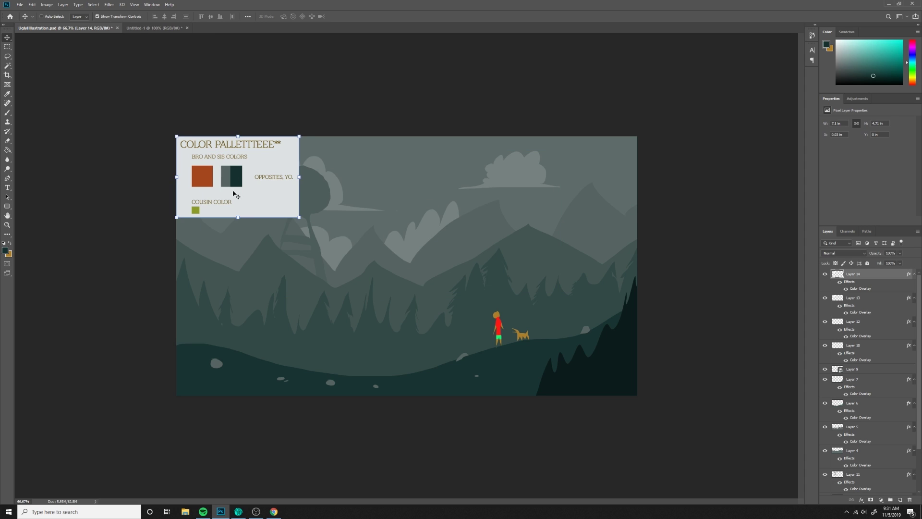
# Apply a Color Overlay in the palette's orange to Layer 9 with the person and dog.
pyautogui.click(497, 323)
pyautogui.click(861, 499)
pyautogui.click(880, 471)
pyautogui.click(739, 149)
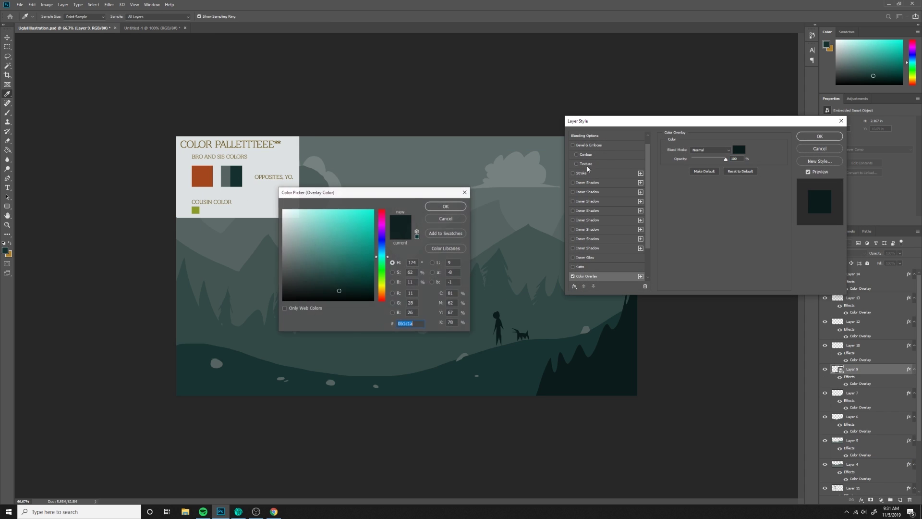
pyautogui.click(203, 177)
pyautogui.click(446, 206)
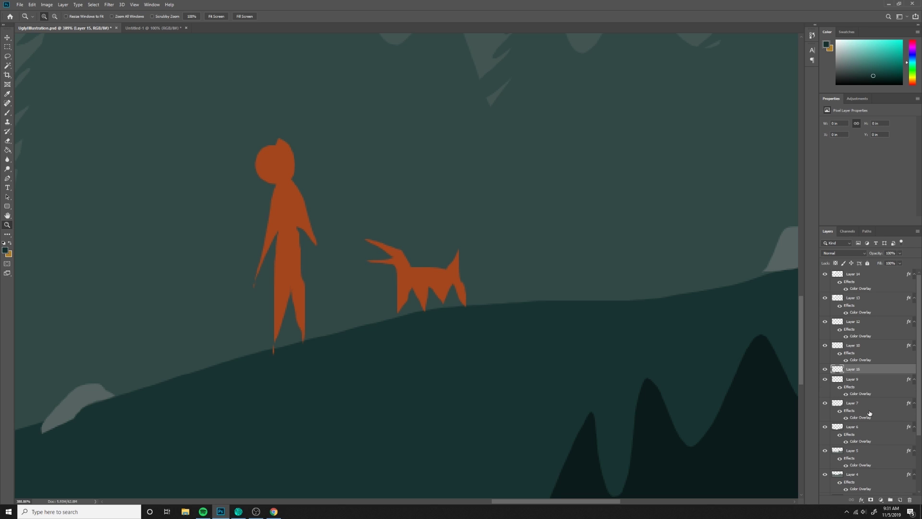
# Fill the person's head and legs with near-black on clipped Layer 15, and rasterize Layer 9's layer style.
pyautogui.press('l')
pyautogui.moveTo(258, 293); pyautogui.dragTo(312, 275)
pyautogui.moveTo(250, 358); pyautogui.dragTo(258, 293)
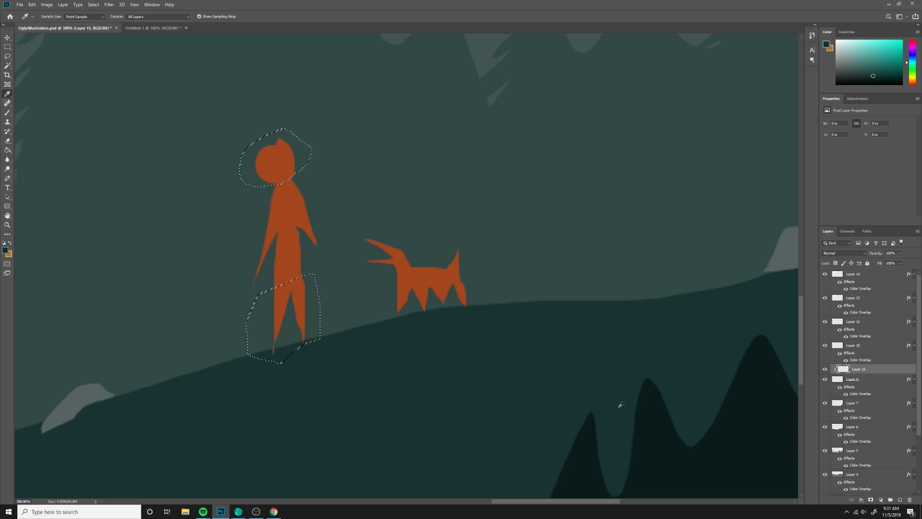
pyautogui.press('g')
pyautogui.rightClick(876, 379)
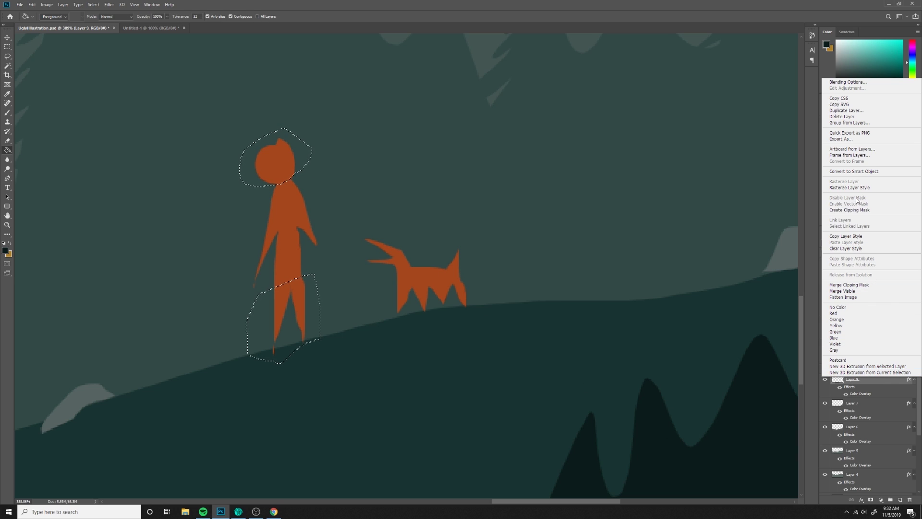
pyautogui.click(855, 188)
pyautogui.hotkey('ctrl', 'd')
# Select the lower part of the person's head and fill it on Layer 15 with the gray sampled from the rock.
pyautogui.click(7, 56)
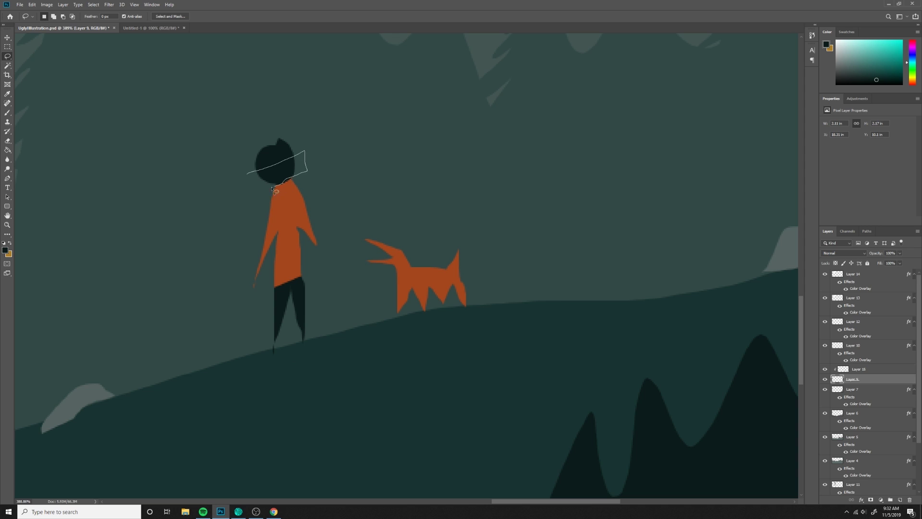
pyautogui.click(7, 150)
pyautogui.click(5, 250)
pyautogui.click(77, 401)
pyautogui.click(435, 207)
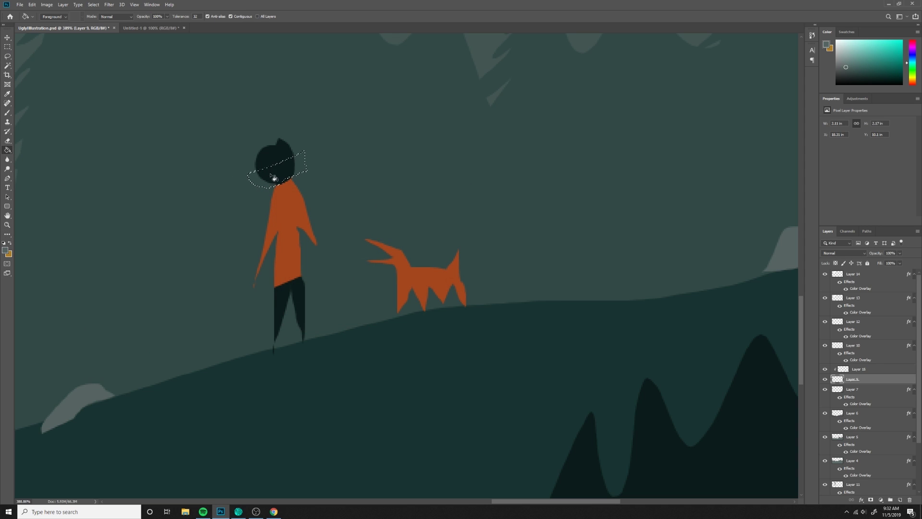
pyautogui.click(849, 371)
pyautogui.click(287, 171)
# Select the person's hands and fill them with the same gray as the face.
pyautogui.click(8, 58)
pyautogui.moveTo(260, 293); pyautogui.dragTo(238, 289)
pyautogui.moveTo(314, 220)
pyautogui.mouseDown()
pyautogui.moveTo(318, 258)
pyautogui.moveTo(306, 229)
pyautogui.mouseUp()
pyautogui.click(7, 150)
pyautogui.press('alt')
pyautogui.click(283, 174)
pyautogui.hotkey('alt', 'BackSpace')
pyautogui.hotkey('ctrl', 'd')
# Outline a small patch at the dog's neck and fill it with the near-black of the legs.
pyautogui.press('l')
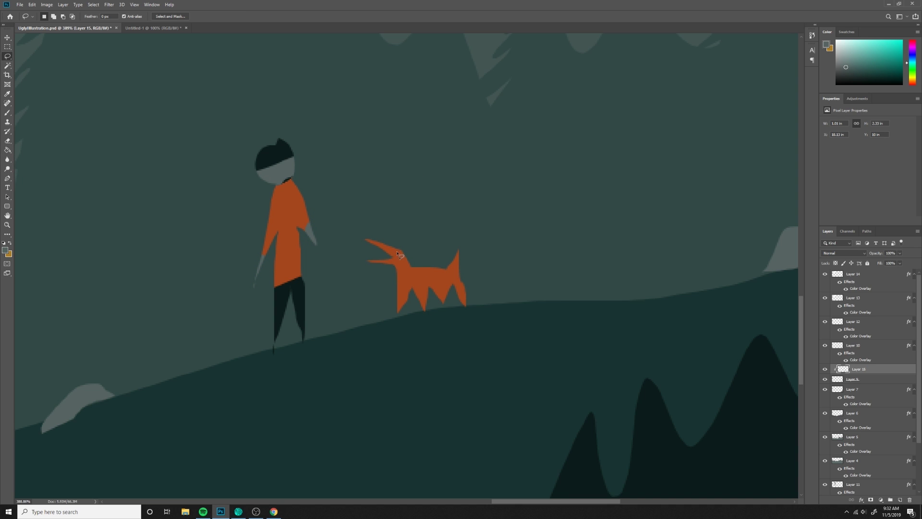
pyautogui.press('g')
pyautogui.keyDown('alt'); pyautogui.click(296, 287); pyautogui.keyUp('alt')
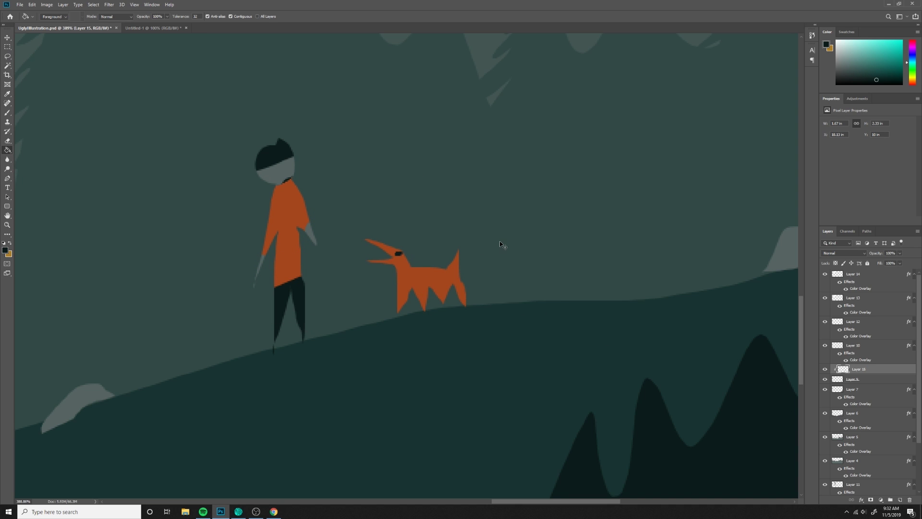
# Paint a soft orange glow around the person and dog on a new layer, using the orange sampled from the person's coat.
pyautogui.hotkey('ctrl', '-')
pyautogui.hotkey('ctrl', '-')
pyautogui.hotkey('ctrl', '-')
pyautogui.hotkey('ctrl', '-')
pyautogui.hotkey('ctrl', '-')
pyautogui.hotkey('ctrl', '+')
pyautogui.hotkey('ctrl', '+')
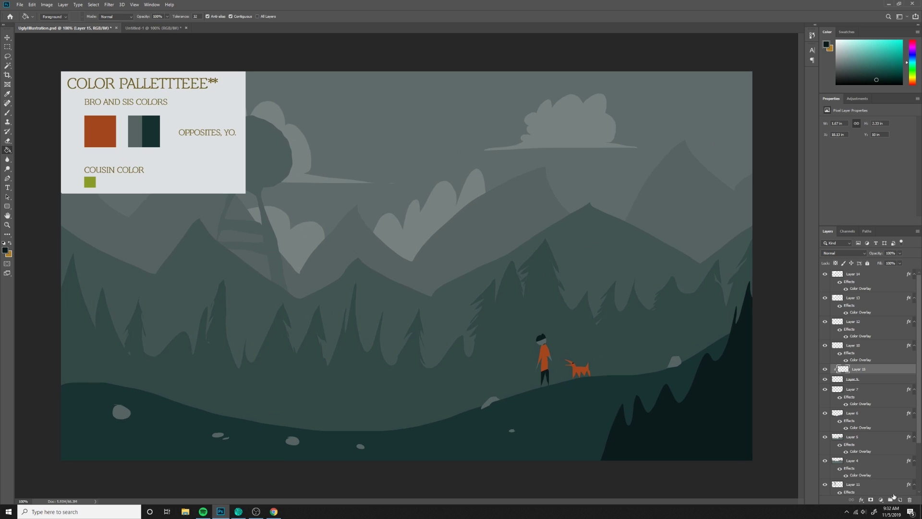
pyautogui.click(899, 499)
pyautogui.click(70, 108)
pyautogui.click(8, 112)
pyautogui.hotkey('ctrl', 'z')
pyautogui.keyDown('alt'); pyautogui.click(540, 355); pyautogui.keyUp('alt')
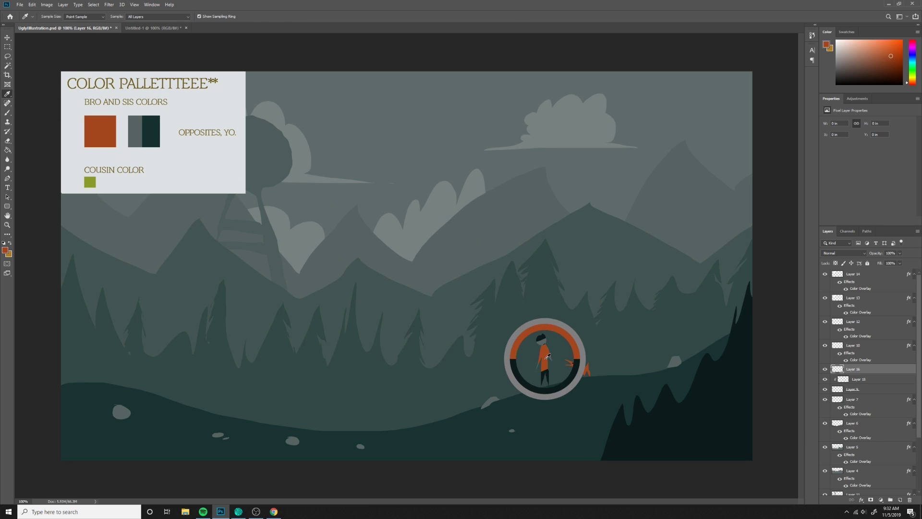
pyautogui.click(545, 363)
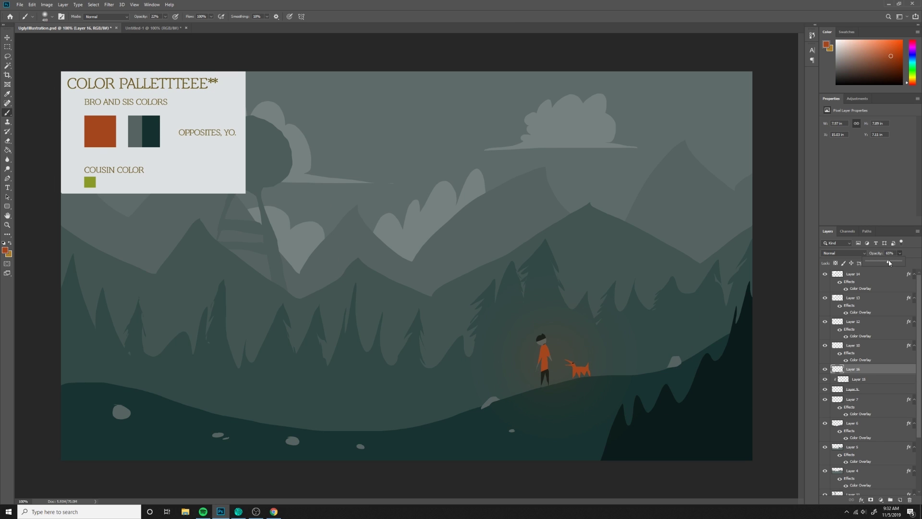
# Draw small scattered ellipses along the foreground hill on a new top layer and fill them with the palette's green.
pyautogui.press('v')
pyautogui.click(117, 134)
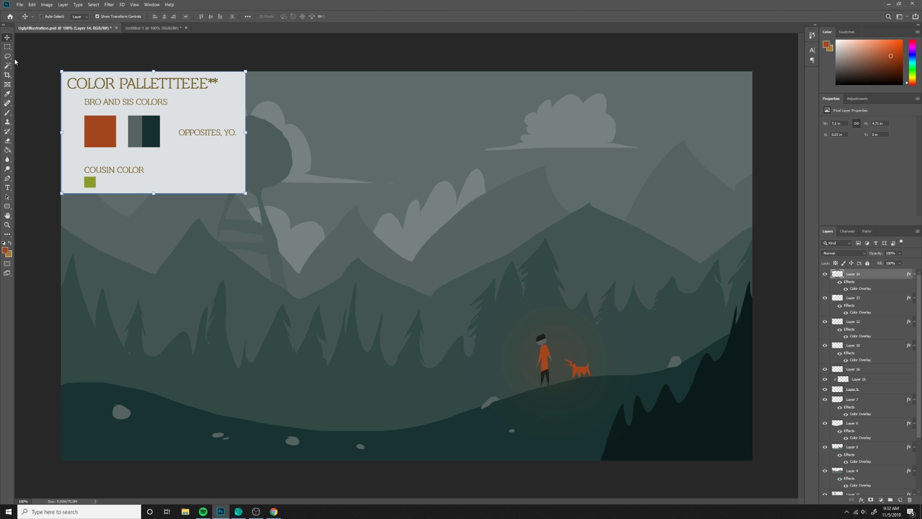
pyautogui.rightClick(8, 46)
pyautogui.click(34, 54)
pyautogui.click(900, 500)
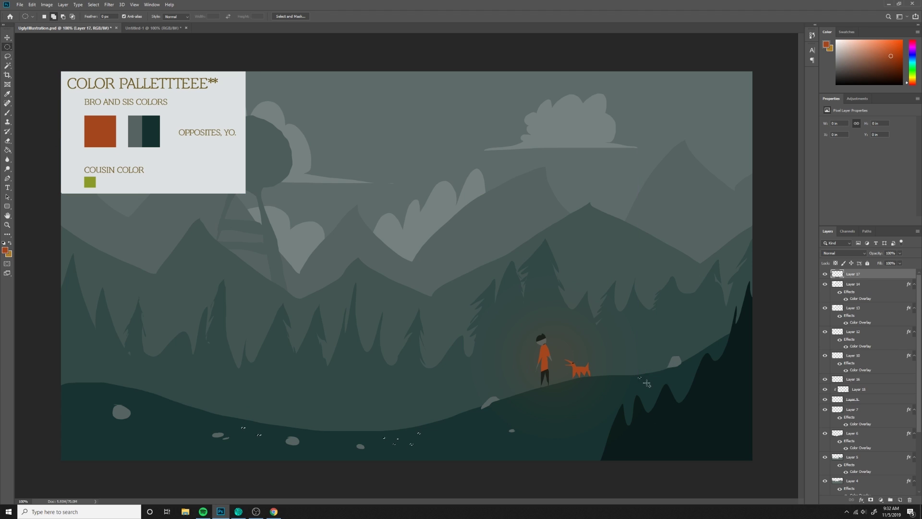
pyautogui.click(7, 150)
pyautogui.keyDown('alt'); pyautogui.click(90, 182); pyautogui.keyUp('alt')
# Hide both color palette layers, Layer 14 and Layer 13.
pyautogui.press('v')
pyautogui.click(212, 158)
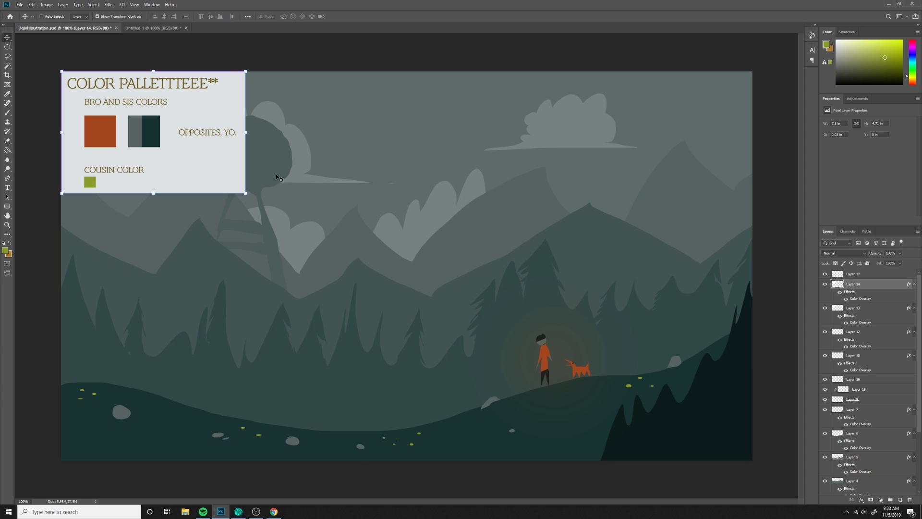
pyautogui.click(825, 284)
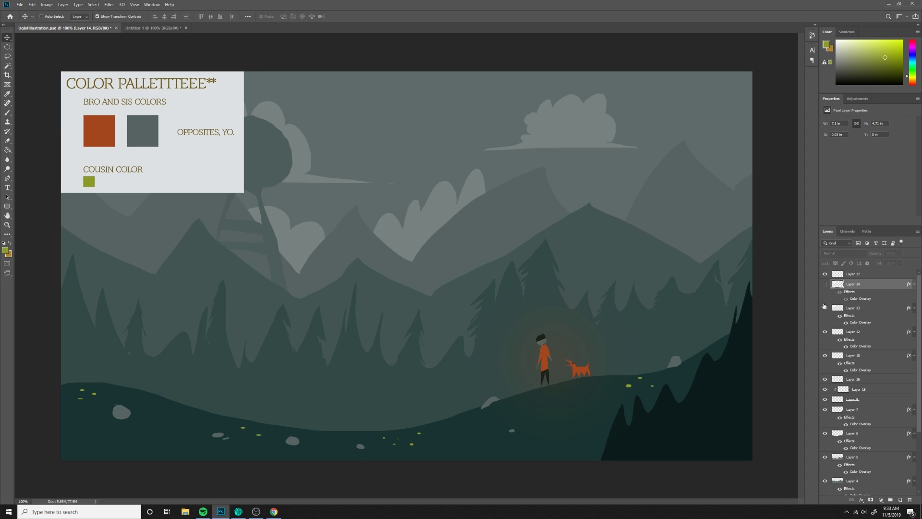
pyautogui.click(825, 307)
# Recolor the small ellipses on Layer 17 with an orange Color Overlay.
pyautogui.keyDown('ctrl'); pyautogui.click(781, 297); pyautogui.keyUp('ctrl')
pyautogui.hotkey('ctrl', '-')
pyautogui.hotkey('ctrl', '-')
pyautogui.hotkey('ctrl', '-')
pyautogui.hotkey('ctrl', '-')
pyautogui.hotkey('ctrl', '1')
pyautogui.click(629, 387)
pyautogui.click(862, 500)
pyautogui.click(879, 461)
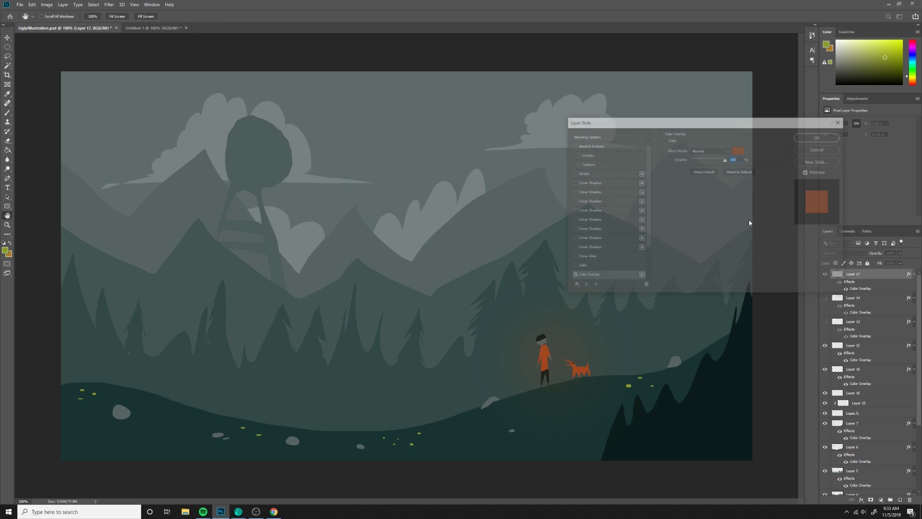
pyautogui.click(819, 136)
pyautogui.keyDown('ctrl'); pyautogui.click(540, 150); pyautogui.keyUp('ctrl')
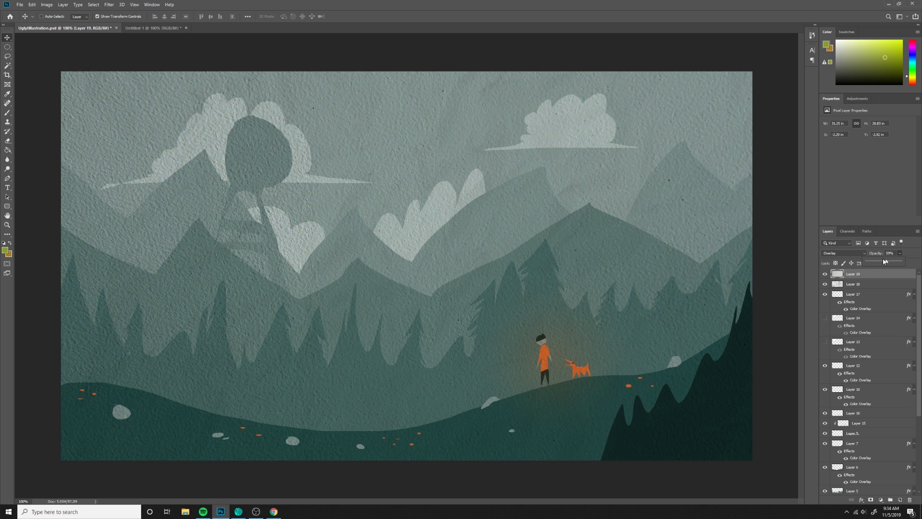
# Set the topmost Overlay texture layer's opacity to 33% and lock the layer.
pyautogui.hotkey('ctrl', '-')
pyautogui.hotkey('ctrl', '-')
pyautogui.hotkey('ctrl', '-')
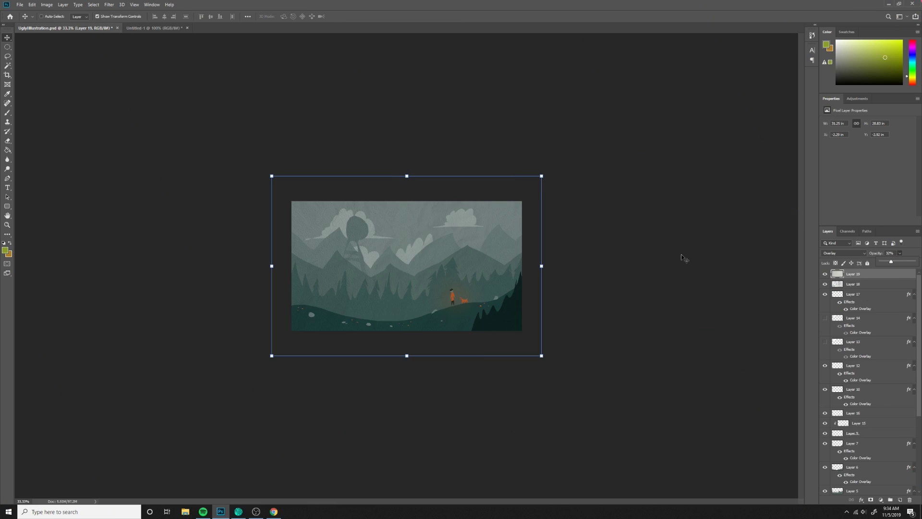
pyautogui.hotkey('ctrl', '+')
pyautogui.hotkey('ctrl', '+')
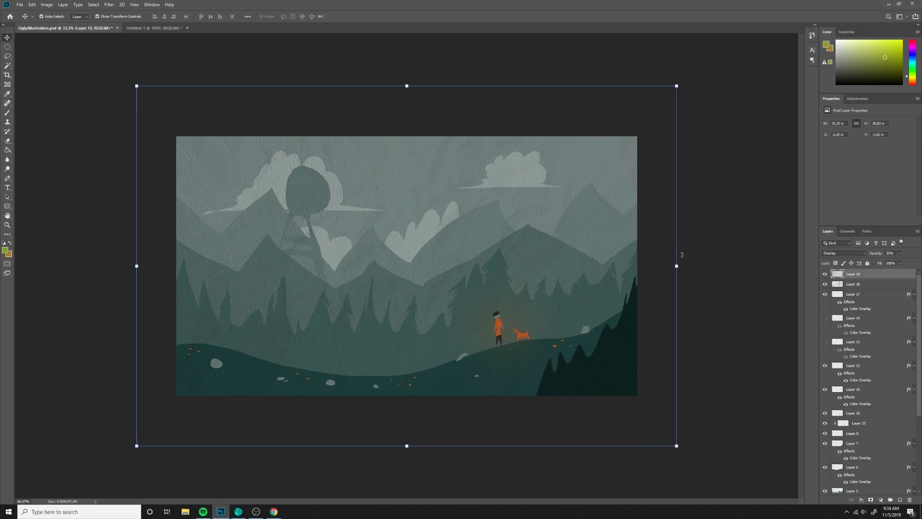
pyautogui.click(867, 263)
pyautogui.click(858, 284)
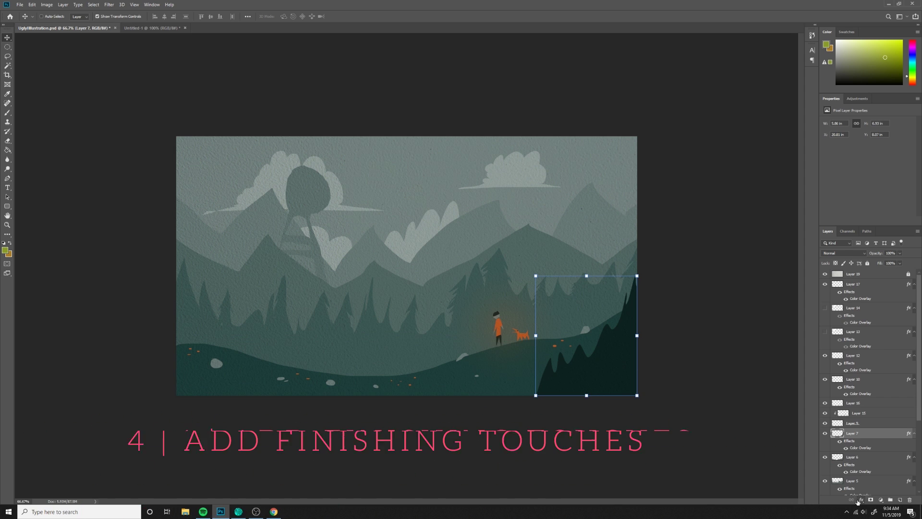
# Merge the clipped Layer 15 with the figure layer beneath it.
pyautogui.click(866, 414)
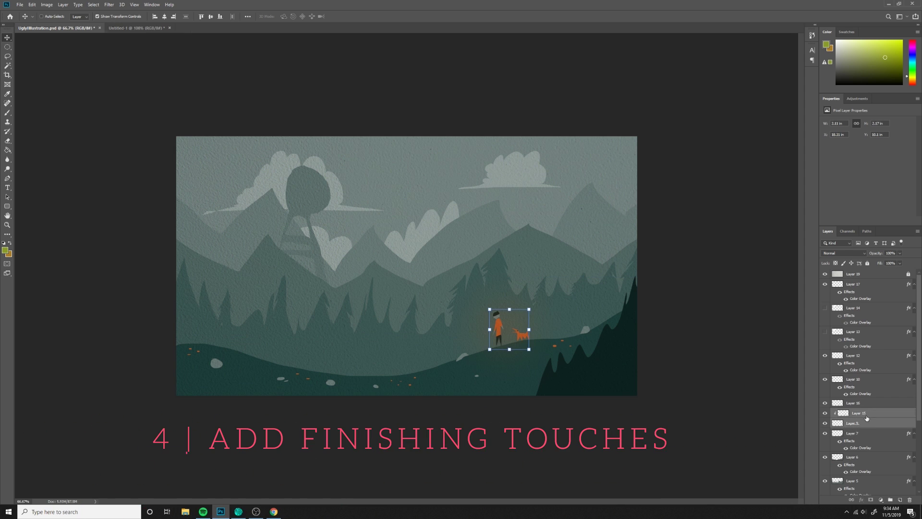
pyautogui.rightClick(867, 418)
pyautogui.click(853, 324)
# Rasterize the layer styles of Layer 7 and Layer 6.
pyautogui.click(867, 424)
pyautogui.rightClick(867, 424)
pyautogui.click(866, 234)
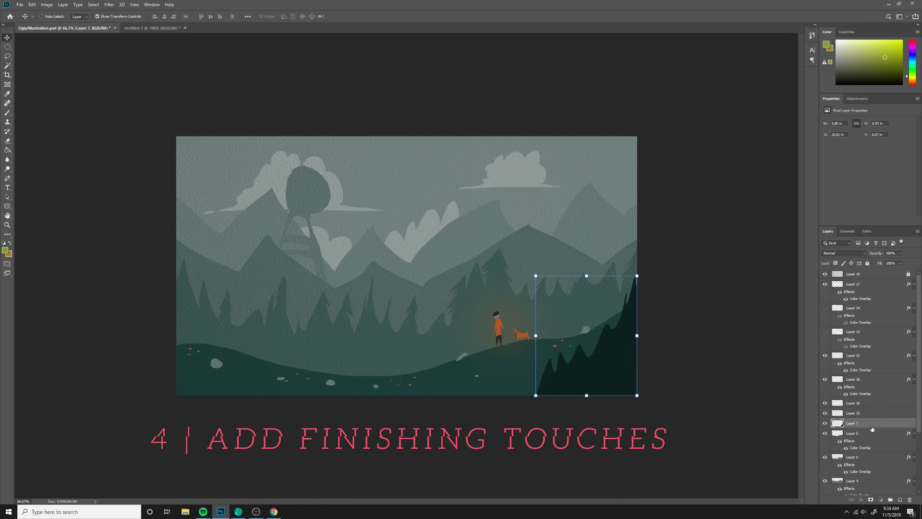
pyautogui.click(873, 432)
pyautogui.rightClick(873, 433)
pyautogui.click(870, 243)
# Rasterize the layer styles of Layer 12 and Layer 10.
pyautogui.click(868, 355)
pyautogui.rightClick(868, 355)
pyautogui.click(868, 165)
pyautogui.rightClick(869, 365)
pyautogui.click(870, 178)
# Delete the two hidden color palette layers, Layer 14 and Layer 13.
pyautogui.click(871, 308)
pyautogui.press('Delete')
pyautogui.press('Delete')
# Rasterize the layer styles of Layer 5, Layer 4, Layer 11 and Layer 2.
pyautogui.click(864, 369)
pyautogui.rightClick(864, 367)
pyautogui.click(849, 178)
pyautogui.rightClick(858, 378)
pyautogui.click(849, 191)
pyautogui.rightClick(874, 393)
pyautogui.click(850, 201)
pyautogui.click(858, 399)
pyautogui.rightClick(857, 398)
pyautogui.click(868, 207)
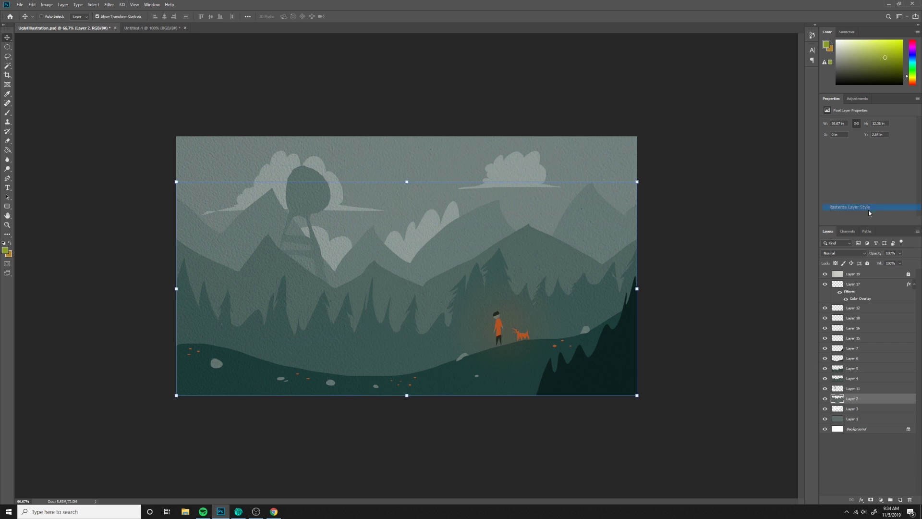
# Add an Inner Shadow to the foreground slope on Layer 7 in a dark green sampled from the hill, with 0 px distance.
pyautogui.click(854, 378)
pyautogui.click(854, 359)
pyautogui.hotkey('alt', ']')
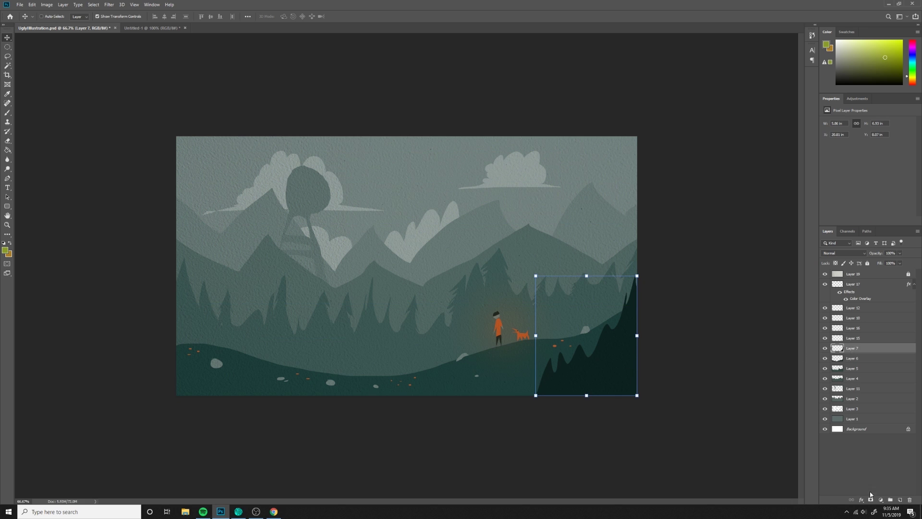
pyautogui.click(862, 499)
pyautogui.click(871, 450)
pyautogui.click(738, 151)
pyautogui.click(451, 372)
pyautogui.click(446, 206)
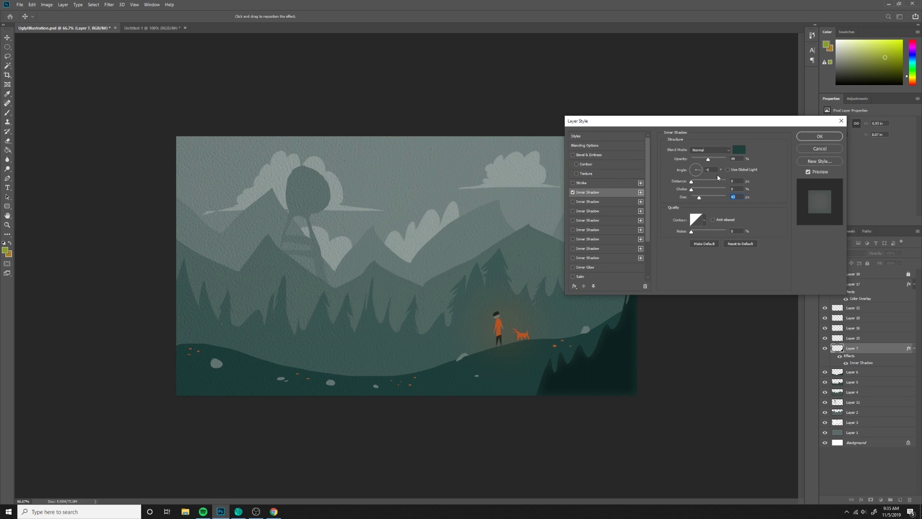
pyautogui.click(817, 136)
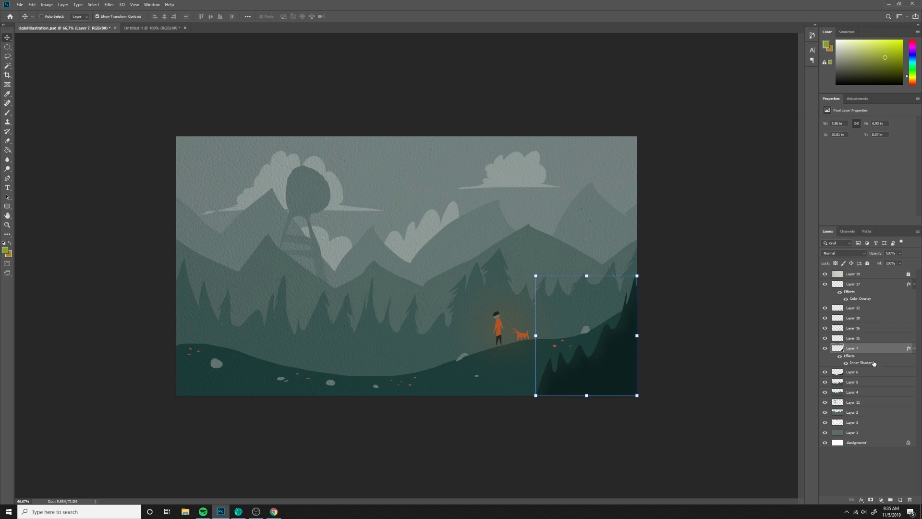
# Copy the Inner Shadow to Layer 6 and Layer 5, and recolor Layer 5's shadow with a tone sampled from the artwork.
pyautogui.moveTo(859, 376); pyautogui.dragTo(859, 398)
pyautogui.doubleClick(861, 410)
pyautogui.click(739, 149)
pyautogui.click(502, 234)
pyautogui.click(445, 206)
pyautogui.click(819, 136)
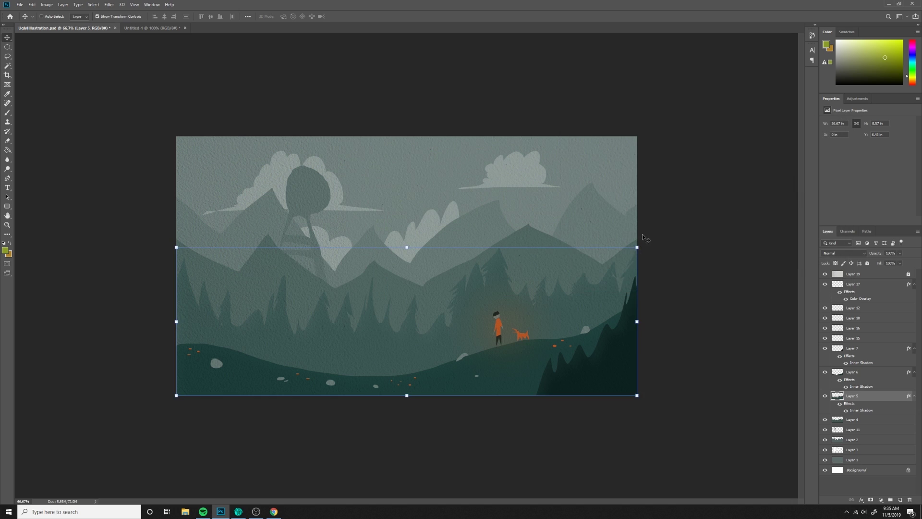
# Copy the Inner Shadow effect to the mountain layers, Layer 4 and Layer 2.
pyautogui.hotkey('alt', '[')
pyautogui.moveTo(850, 410); pyautogui.dragTo(850, 451)
pyautogui.hotkey('alt', '[')
pyautogui.hotkey('alt', '[')
pyautogui.hotkey('alt', '[')
pyautogui.hotkey('alt', '[')
# Add a black Drop Shadow to the hill on Layer 6 with 7% opacity, 27 px distance and 0 px size.
pyautogui.keyDown('ctrl'); pyautogui.click(498, 371); pyautogui.keyUp('ctrl')
pyautogui.click(862, 500)
pyautogui.click(872, 494)
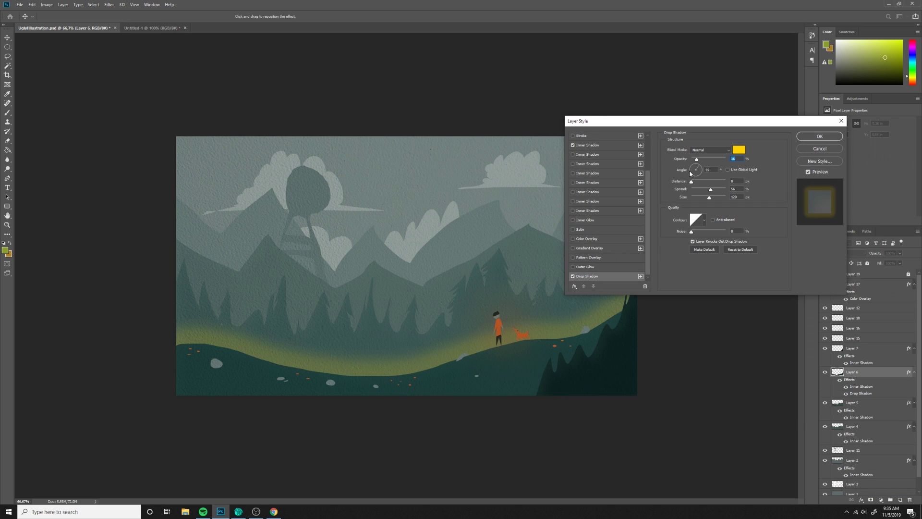
pyautogui.click(739, 149)
pyautogui.click(374, 301)
pyautogui.click(446, 206)
pyautogui.moveTo(709, 197)
pyautogui.mouseDown()
pyautogui.moveTo(685, 197)
pyautogui.moveTo(701, 181)
pyautogui.mouseUp()
pyautogui.click(695, 175)
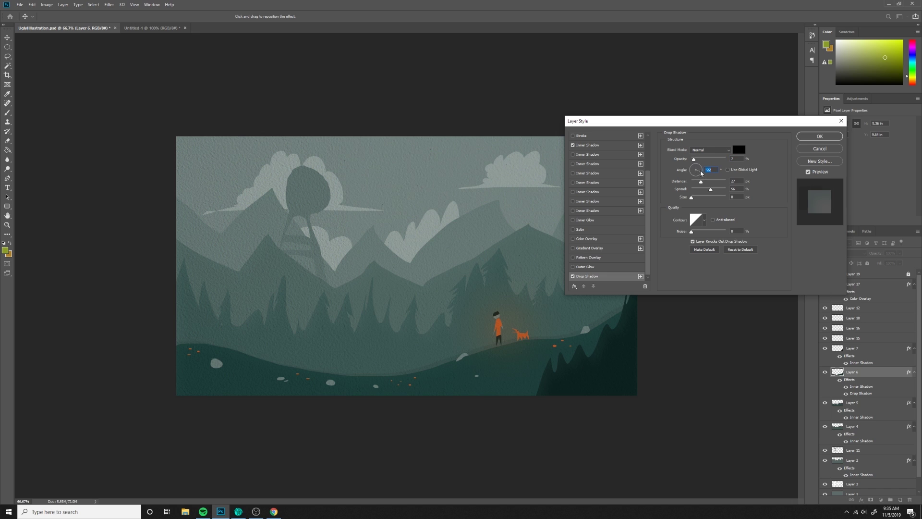
pyautogui.click(816, 139)
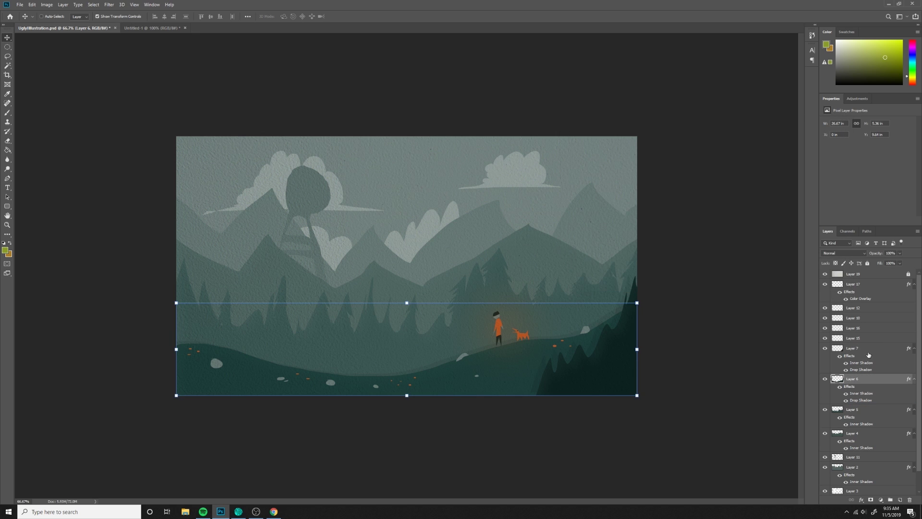
# Copy the Drop Shadow to Layer 7 and Layer 5, and set Layer 5's shadow blend mode to Overlay.
pyautogui.moveTo(862, 390); pyautogui.dragTo(858, 417)
pyautogui.doubleClick(865, 415)
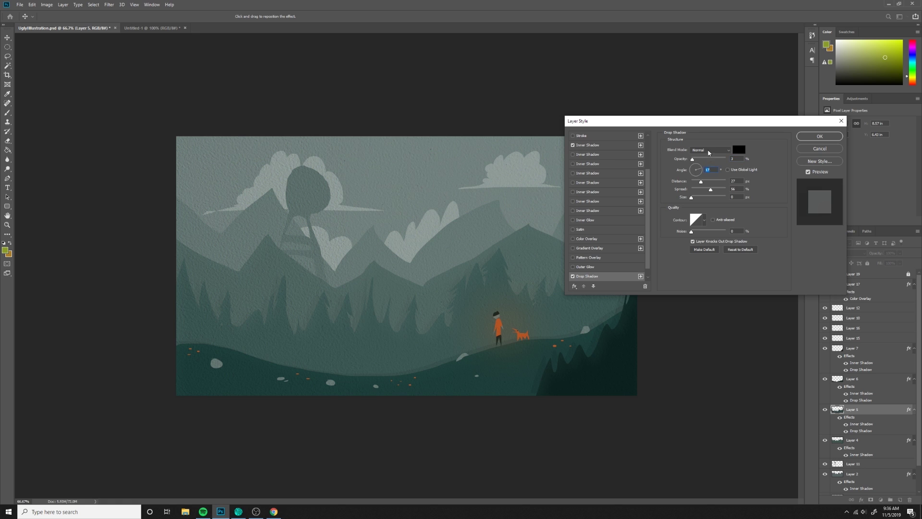
pyautogui.click(709, 152)
pyautogui.click(706, 216)
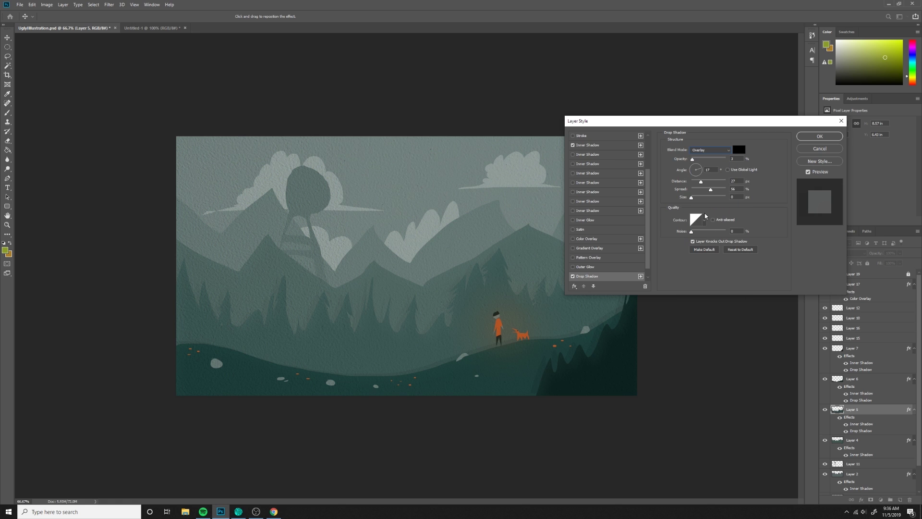
pyautogui.click(799, 138)
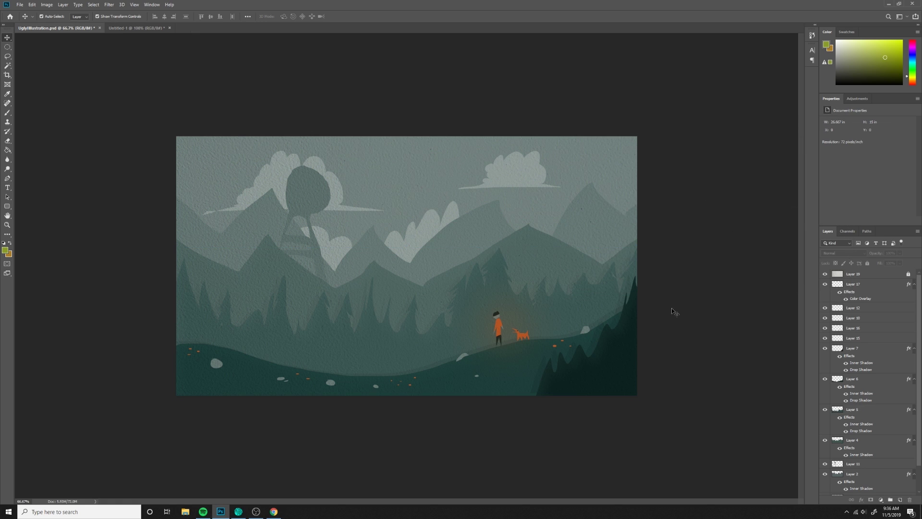
# Add a Brightness/Contrast adjustment layer above all layers and adjust its contrast and brightness.
pyautogui.click(881, 500)
pyautogui.click(884, 400)
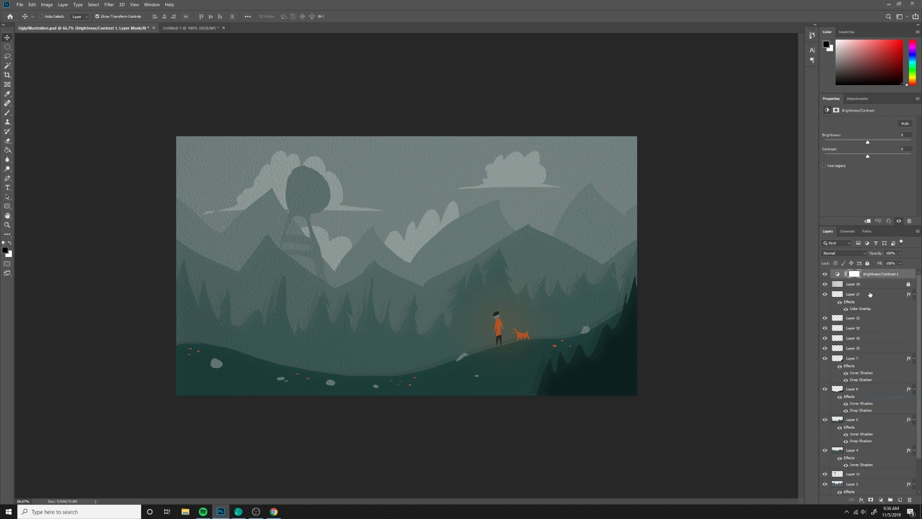
pyautogui.moveTo(867, 156)
pyautogui.mouseDown()
pyautogui.moveTo(890, 156)
pyautogui.moveTo(871, 142)
pyautogui.mouseUp()
pyautogui.keyDown('ctrl'); pyautogui.click(703, 242); pyautogui.keyUp('ctrl')
# Unlock the Overlay texture layer and lower its strength.
pyautogui.moveTo(917, 305); pyautogui.dragTo(917, 294)
pyautogui.click(908, 284)
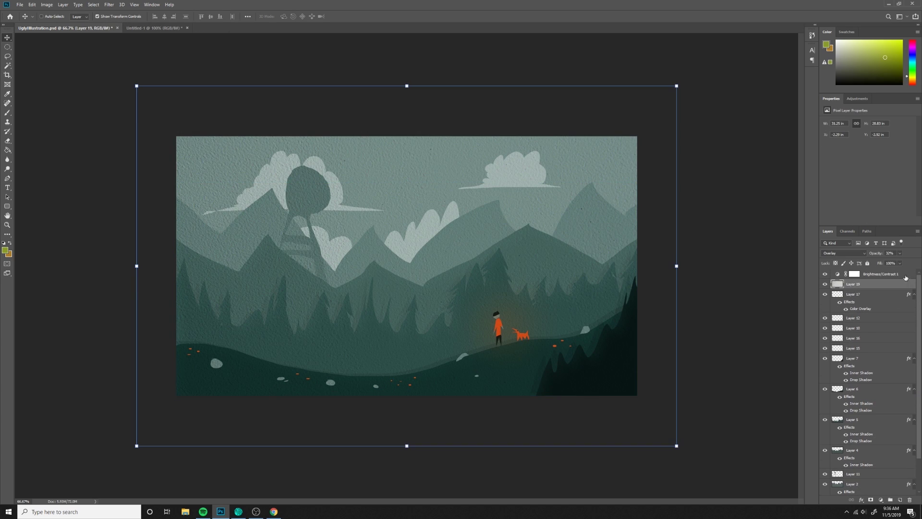
pyautogui.moveTo(889, 263); pyautogui.dragTo(890, 263)
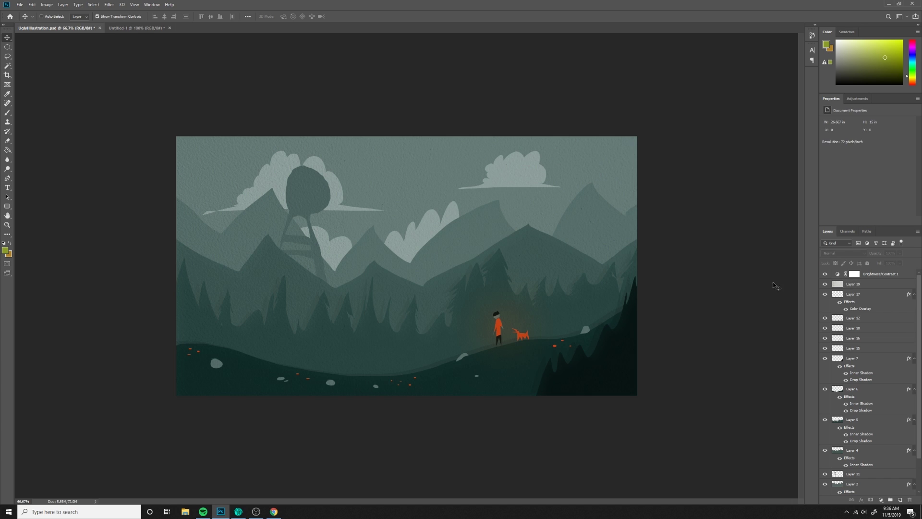
pyautogui.keyDown('ctrl'); pyautogui.click(722, 348); pyautogui.keyUp('ctrl')
# Lock the texture layer and the Brightness/Contrast adjustment layer.
pyautogui.click(882, 284)
pyautogui.keyDown('ctrl'); pyautogui.click(881, 283); pyautogui.keyUp('ctrl')
pyautogui.click(881, 284)
pyautogui.keyDown('ctrl'); pyautogui.click(876, 274); pyautogui.keyUp('ctrl')
# Convert the cloud Layer 3 and the distant mountain Layer 2 to smart objects.
pyautogui.click(860, 294)
pyautogui.scroll(-2, 913, 449)
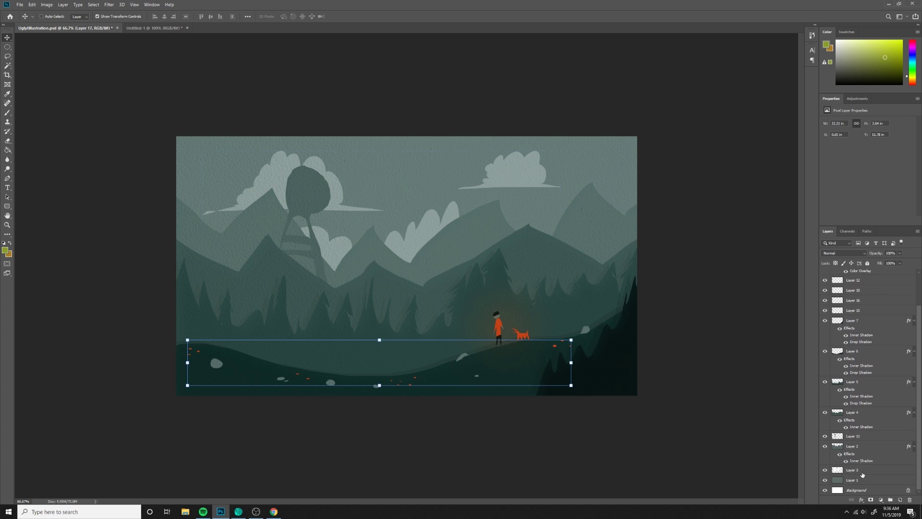
pyautogui.click(859, 472)
pyautogui.rightClick(854, 469)
pyautogui.click(884, 262)
pyautogui.click(863, 447)
pyautogui.rightClick(864, 449)
pyautogui.click(879, 241)
# Convert Layer 11, Layer 4 and Layer 5 to smart objects.
pyautogui.click(865, 451)
pyautogui.rightClick(865, 453)
pyautogui.click(875, 245)
pyautogui.rightClick(875, 430)
pyautogui.click(879, 226)
pyautogui.rightClick(864, 412)
pyautogui.click(878, 209)
# Convert the foreground layers, Layer 6 and Layer 7, to smart objects.
pyautogui.click(873, 392)
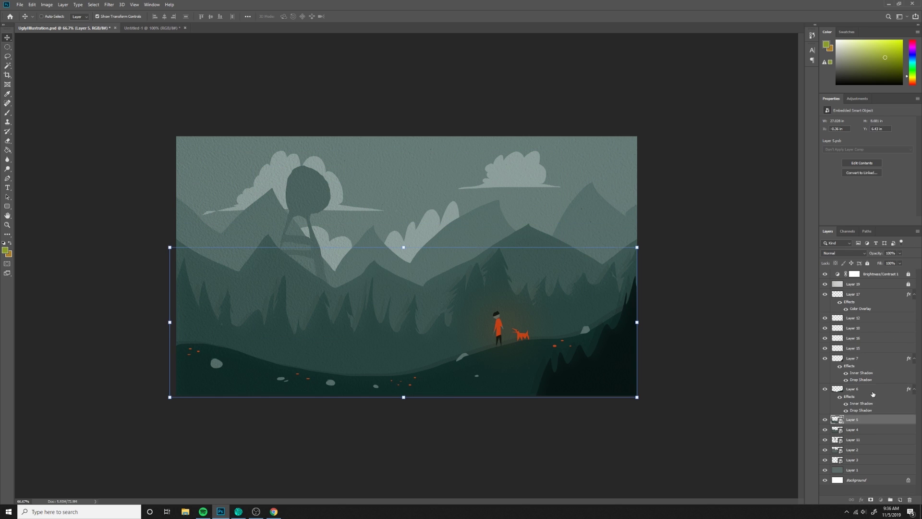
pyautogui.click(874, 390)
pyautogui.rightClick(874, 390)
pyautogui.click(860, 181)
pyautogui.click(860, 359)
pyautogui.rightClick(860, 358)
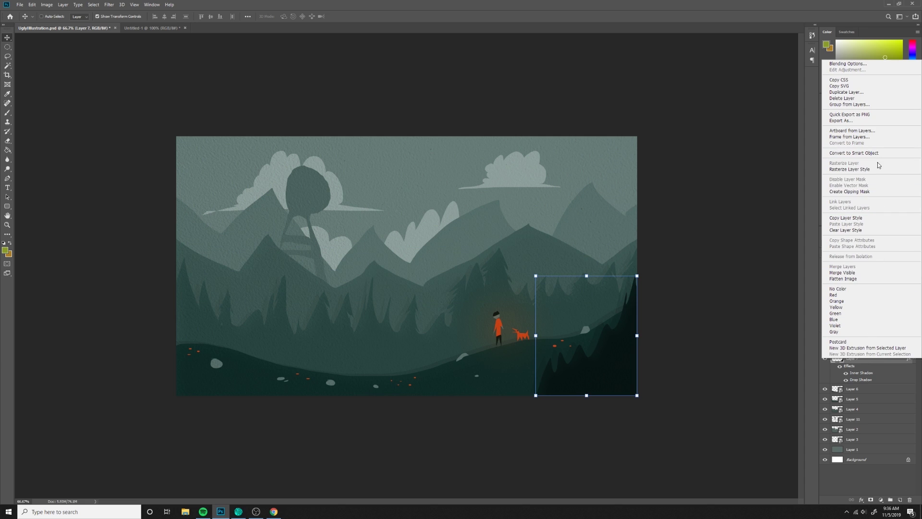
pyautogui.click(855, 153)
# Apply a Motion Blur to the clouds on Layer 3 with angle 0° and distance 99 pixels.
pyautogui.click(853, 419)
pyautogui.click(110, 5)
pyautogui.moveTo(129, 87)
pyautogui.click(215, 127)
pyautogui.moveTo(432, 245); pyautogui.dragTo(429, 248)
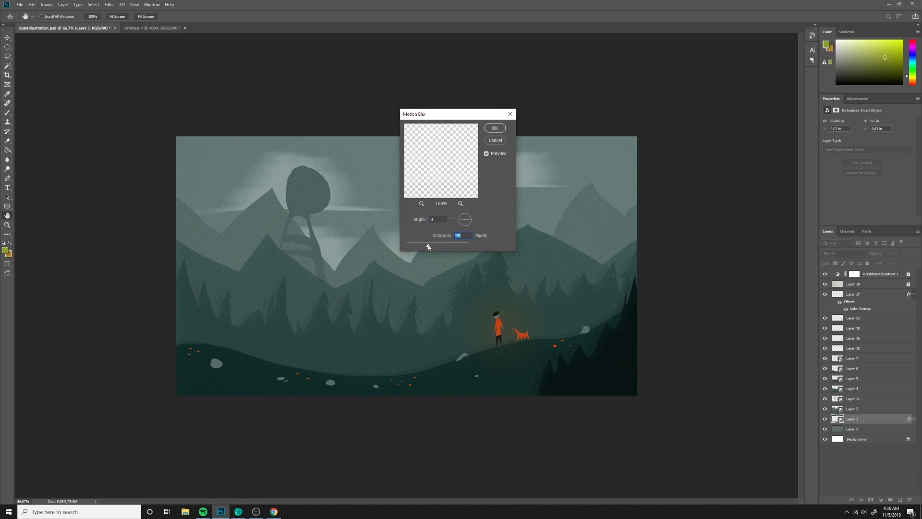
pyautogui.click(499, 129)
# Apply a strong Gaussian Blur to the distant mountains on Layer 2.
pyautogui.click(853, 408)
pyautogui.click(109, 4)
pyautogui.moveTo(128, 87)
pyautogui.click(208, 113)
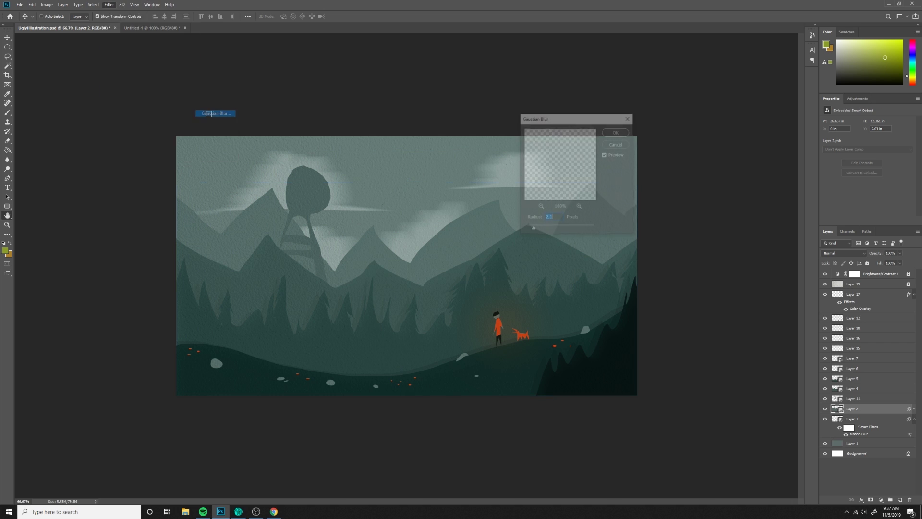
pyautogui.moveTo(533, 228); pyautogui.dragTo(554, 232)
pyautogui.click(617, 132)
# Apply a Gaussian Blur with a 4.3 pixel radius to the tower on Layer 11.
pyautogui.hotkey('alt', ']')
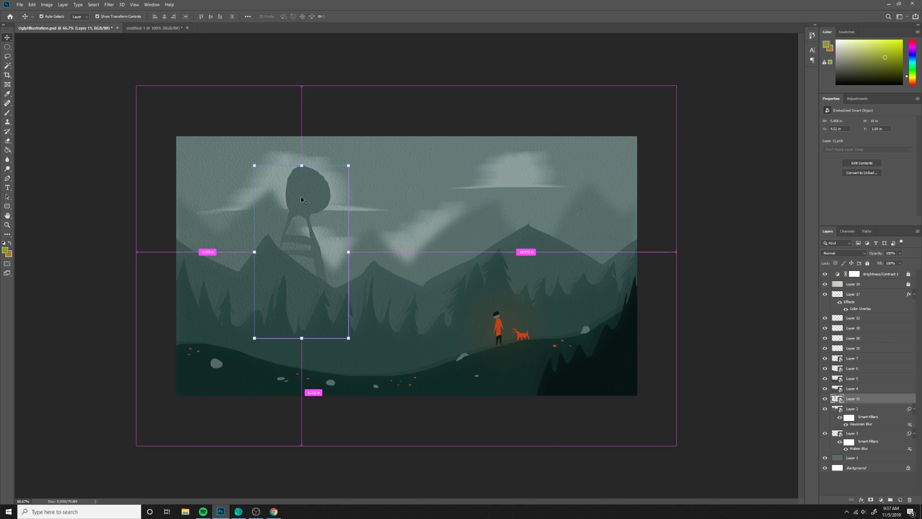
pyautogui.click(109, 5)
pyautogui.moveTo(129, 87)
pyautogui.click(208, 113)
pyautogui.moveTo(554, 229); pyautogui.dragTo(541, 230)
pyautogui.click(617, 131)
# Apply a Gaussian Blur to the nearer mountains on Layer 4.
pyautogui.hotkey('alt', ']')
pyautogui.click(109, 5)
pyautogui.moveTo(129, 87)
pyautogui.click(208, 114)
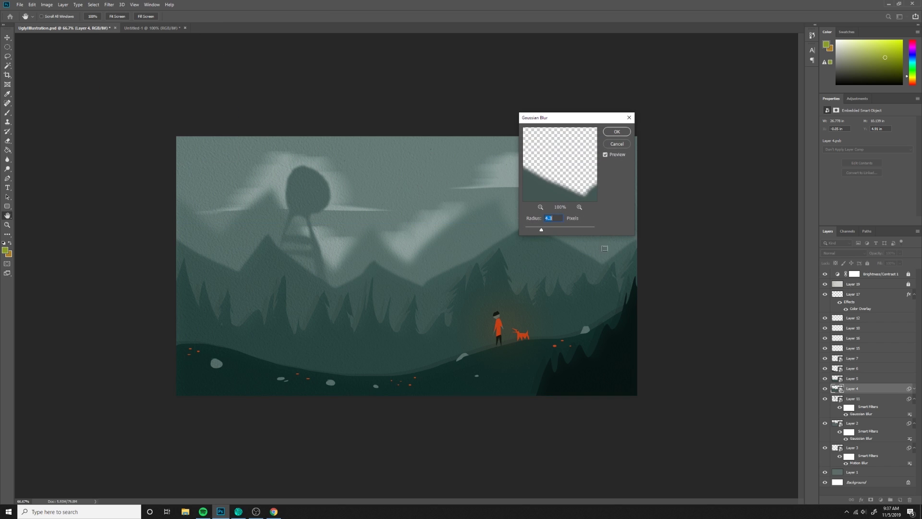
pyautogui.click(617, 132)
# Open Layer 5's smart object contents, hide its Drop Shadow effect, and save and close it.
pyautogui.hotkey('alt', ']')
pyautogui.press('v')
pyautogui.doubleClick(838, 379)
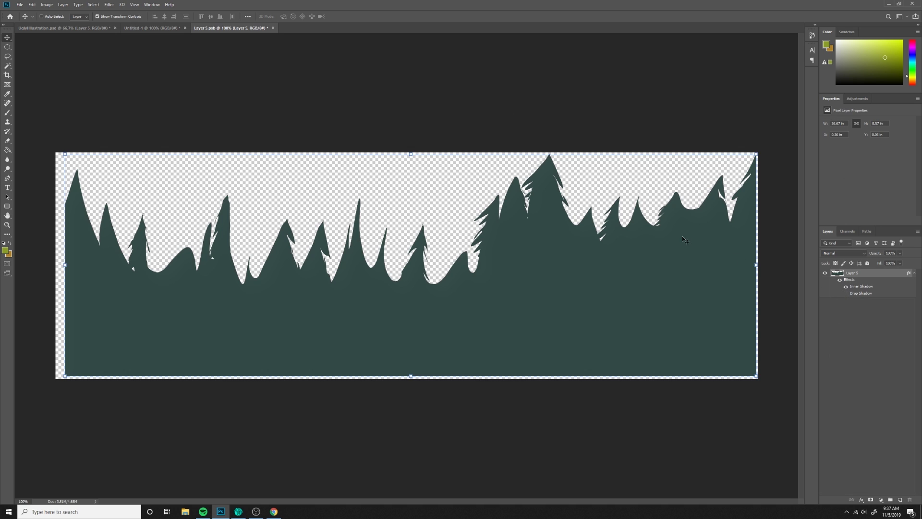
pyautogui.click(270, 27)
# Apply a Gaussian Blur to the tree line on Layer 5.
pyautogui.click(109, 5)
pyautogui.moveTo(129, 86)
pyautogui.click(208, 114)
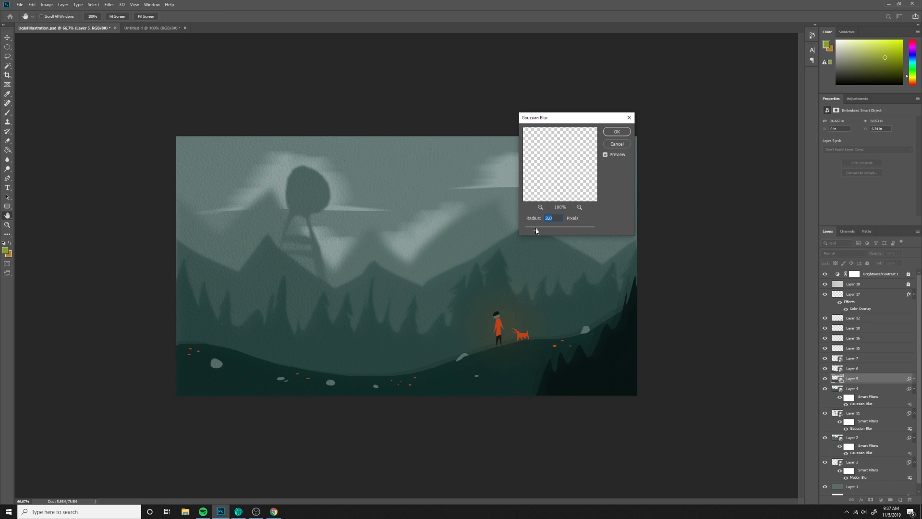
pyautogui.click(617, 133)
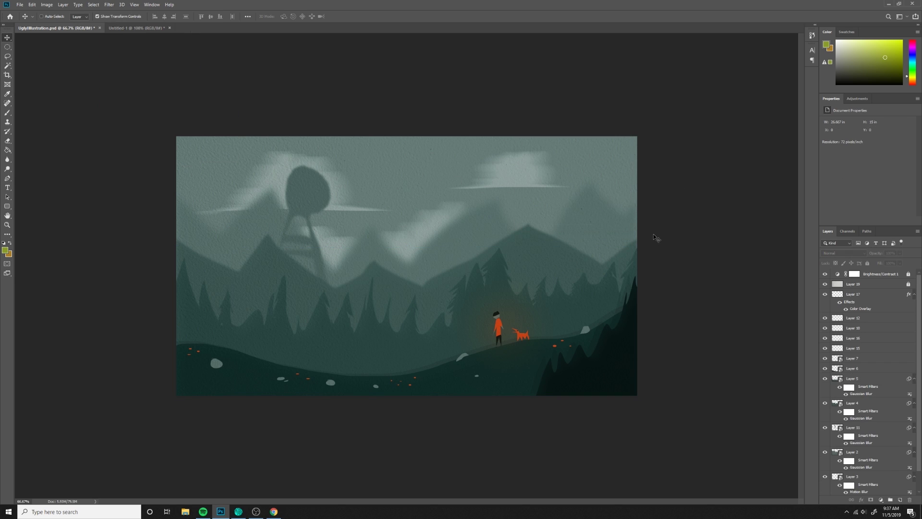
# Turn off the Drop Shadow inside Layer 7's smart object and apply a Gaussian Blur to the layer.
pyautogui.doubleClick(838, 359)
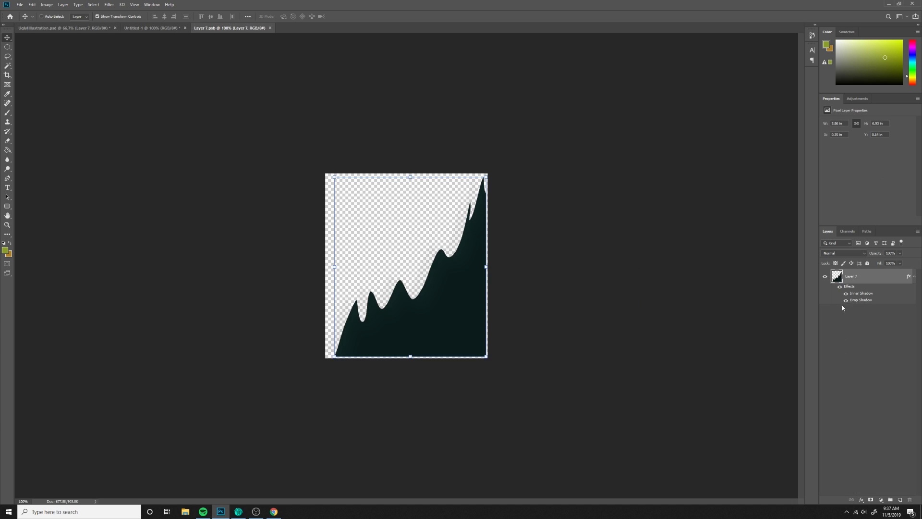
pyautogui.click(270, 29)
pyautogui.click(109, 4)
pyautogui.click(139, 13)
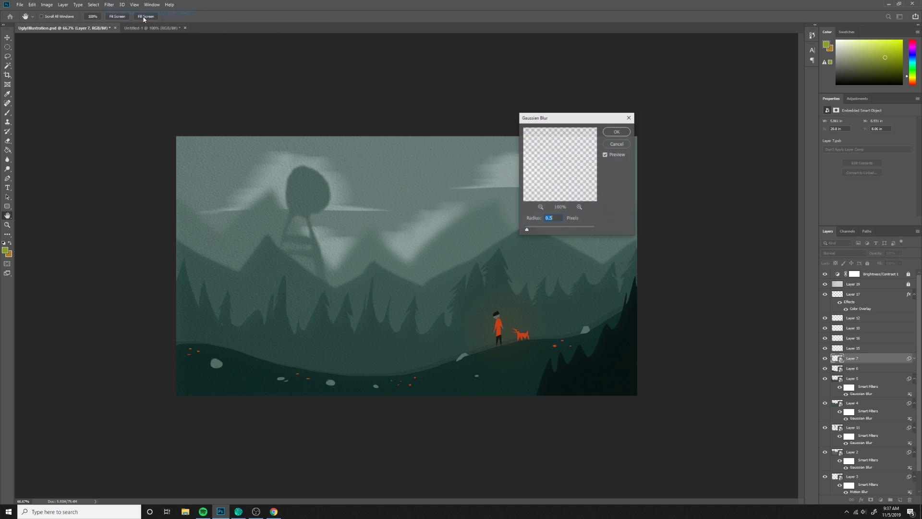
pyautogui.click(619, 131)
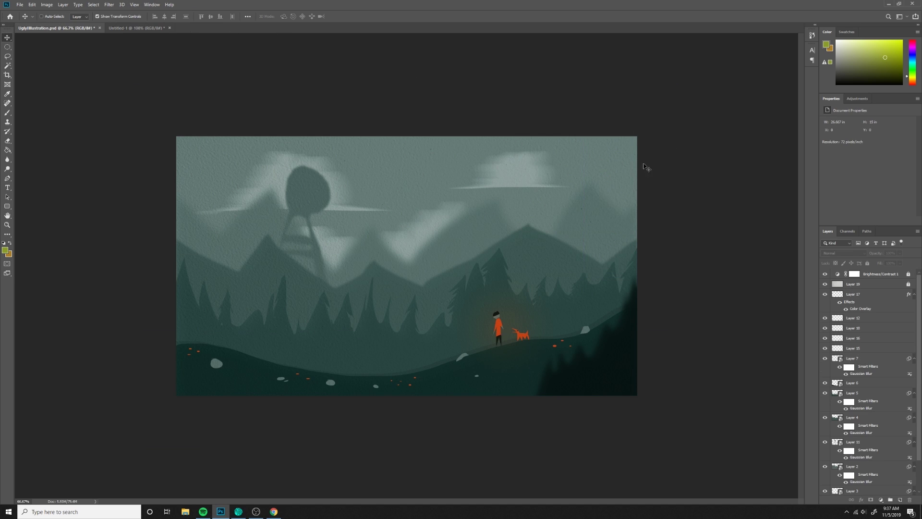
# Add a new layer clipped to Layer 6 and lasso a jagged-edged selection across the foreground hill.
pyautogui.click(500, 389)
pyautogui.click(900, 500)
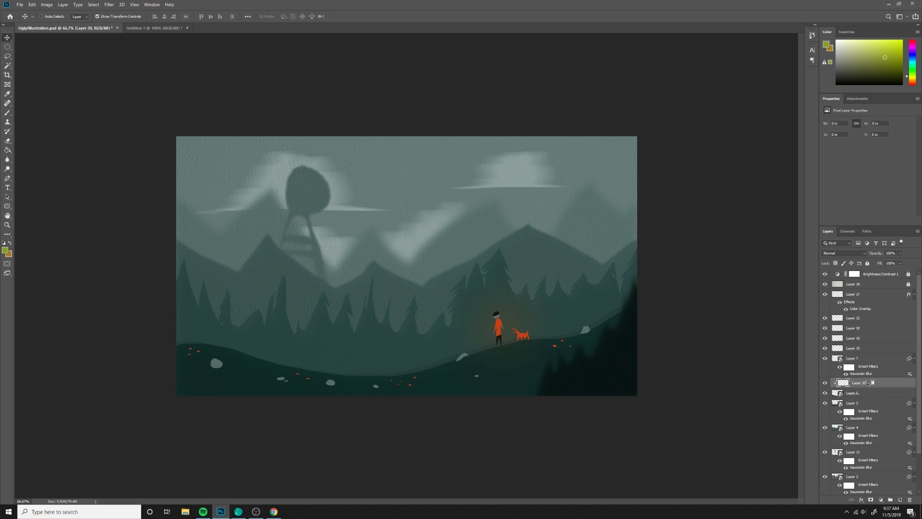
pyautogui.click(8, 56)
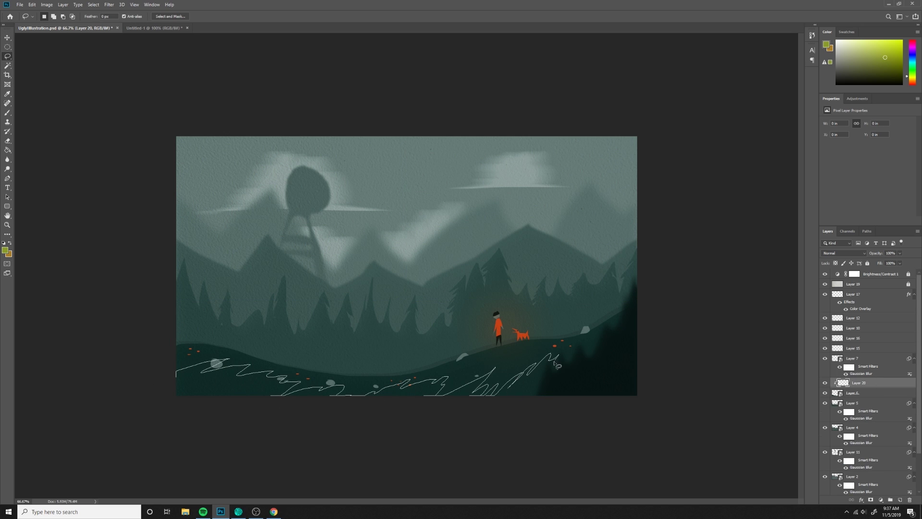
pyautogui.moveTo(597, 368); pyautogui.dragTo(77, 128)
# Fill the jagged selection with a gradient in a near-black green sampled from the foreground slope, and deselect.
pyautogui.click(8, 151)
pyautogui.hotkey('shift', 'g')
pyautogui.press('alt')
pyautogui.keyDown('alt'); pyautogui.click(629, 365); pyautogui.keyUp('alt')
pyautogui.moveTo(470, 311); pyautogui.dragTo(467, 356)
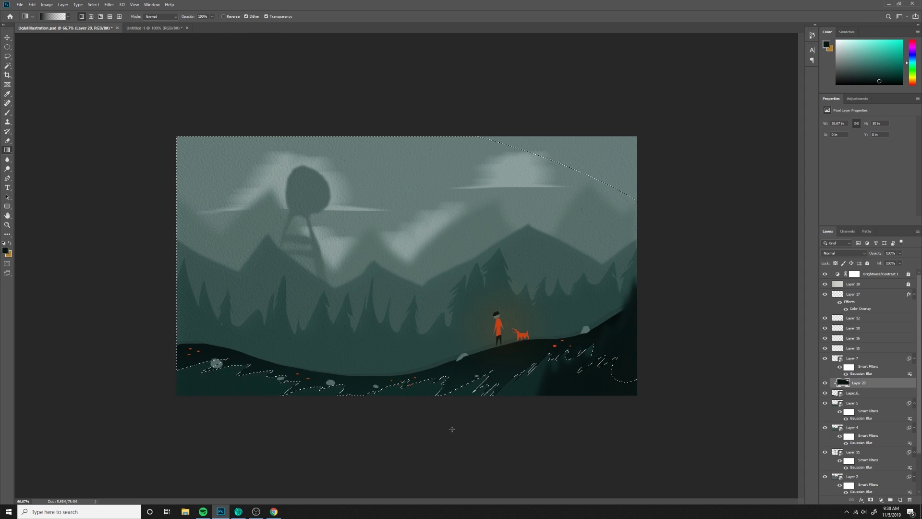
pyautogui.hotkey('ctrl', 'd')
# Lower the opacity of the clipped gradient shading on Layer 20 and apply a Motion Blur to it.
pyautogui.moveTo(892, 260); pyautogui.dragTo(875, 261)
pyautogui.press('v')
pyautogui.click(110, 4)
pyautogui.moveTo(116, 86)
pyautogui.click(216, 128)
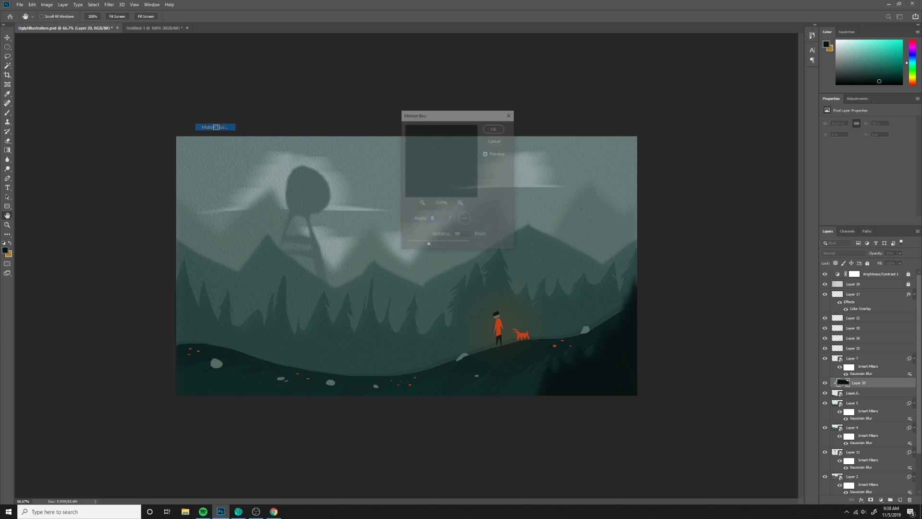
pyautogui.click(494, 128)
pyautogui.keyDown('ctrl'); pyautogui.click(545, 134); pyautogui.keyUp('ctrl')
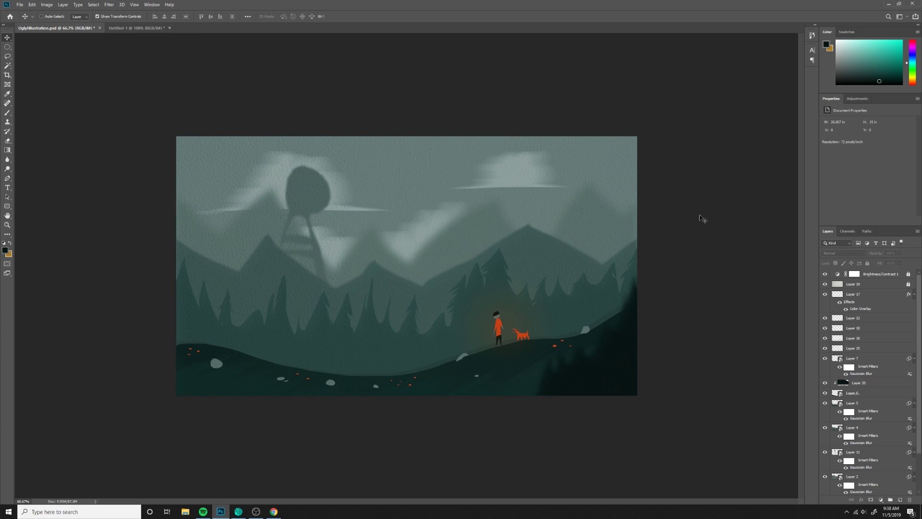
# Add a layer clipped to sky Layer 1, shade the upper sky with a dark top-down gradient, and lower its opacity.
pyautogui.keyDown('ctrl'); pyautogui.click(451, 181); pyautogui.keyUp('ctrl')
pyautogui.click(901, 500)
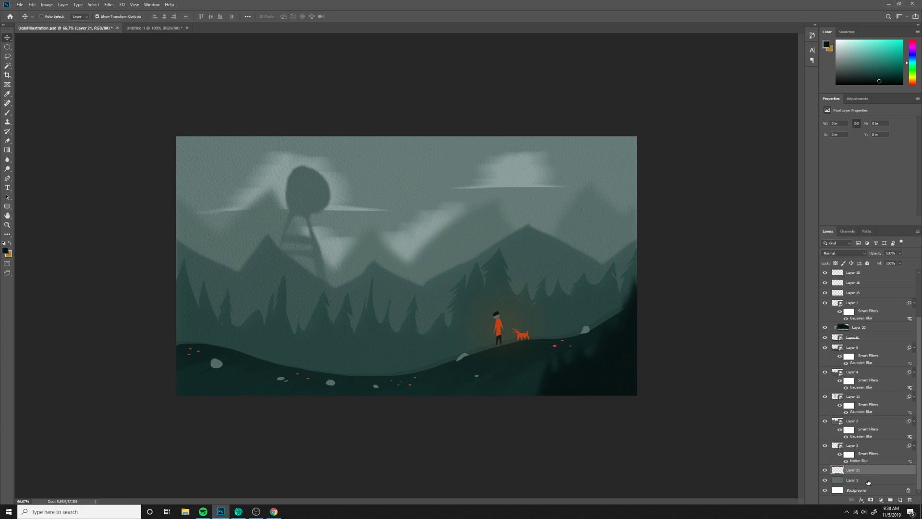
pyautogui.click(7, 150)
pyautogui.moveTo(390, 132); pyautogui.dragTo(394, 312)
pyautogui.hotkey('ctrl', 'z')
pyautogui.moveTo(451, 89); pyautogui.dragTo(466, 278)
pyautogui.click(884, 261)
pyautogui.press('v')
pyautogui.keyDown('ctrl'); pyautogui.click(699, 318); pyautogui.keyUp('ctrl')
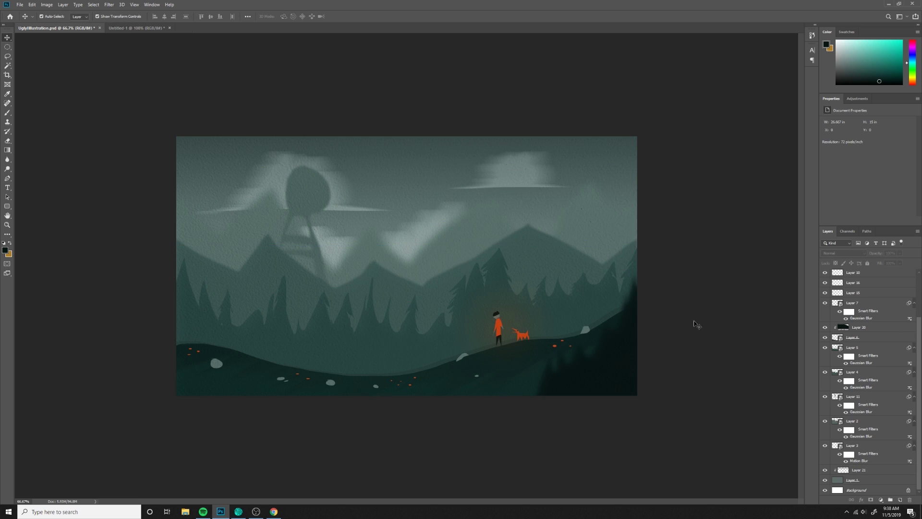
# Scale down the blurred water tower on Layer 11 and move it slightly toward the middle of the picture.
pyautogui.keyDown('ctrl'); pyautogui.click(310, 197); pyautogui.keyUp('ctrl')
pyautogui.hotkey('ctrl', 't')
pyautogui.press('Return')
pyautogui.scroll(1, 863, 414)
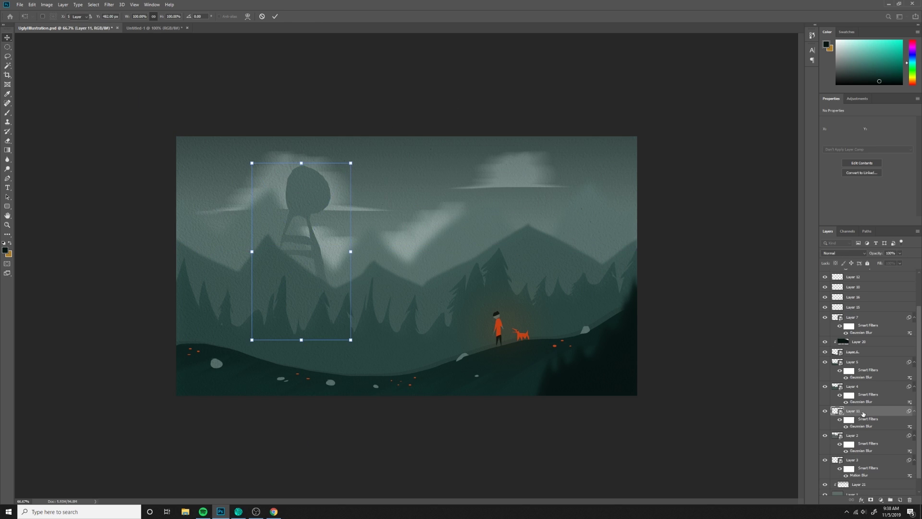
pyautogui.hotkey('alt', 'Tab')
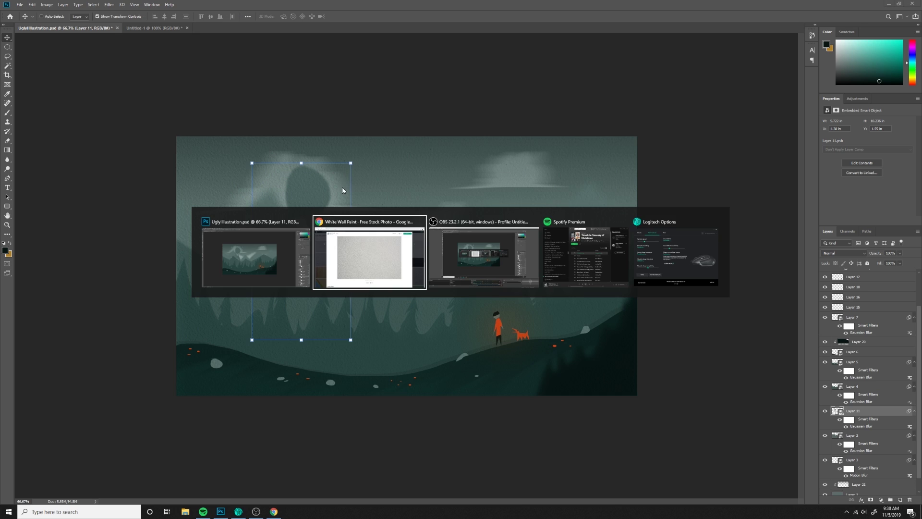
pyautogui.hotkey('alt', 'Tab')
pyautogui.click(350, 163)
pyautogui.click(468, 189)
pyautogui.moveTo(348, 165); pyautogui.dragTo(332, 191)
pyautogui.press('Return')
pyautogui.moveTo(306, 224); pyautogui.dragTo(337, 226)
pyautogui.click(480, 147)
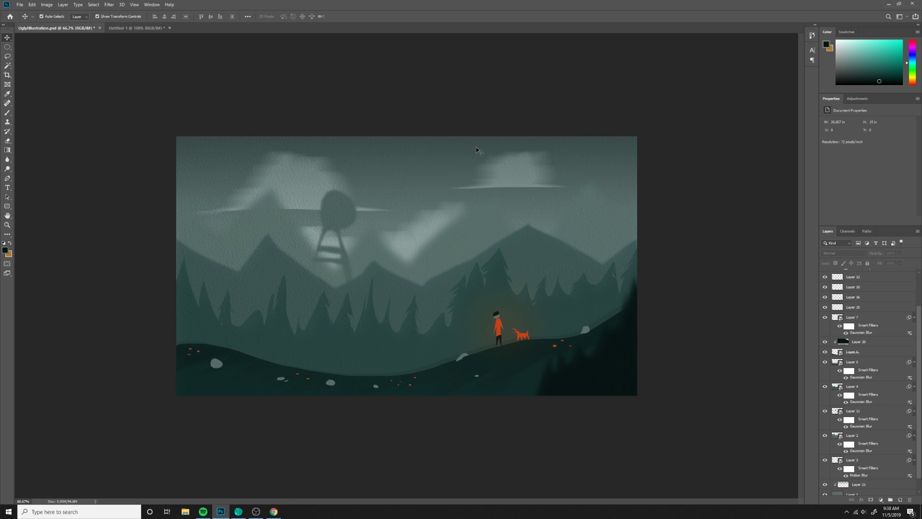
# Add a Hue/Saturation adjustment above Brightness/Contrast 1 and shift the hue so the greens turn blue.
pyautogui.click(590, 191)
pyautogui.scroll(2, 889, 312)
pyautogui.click(879, 274)
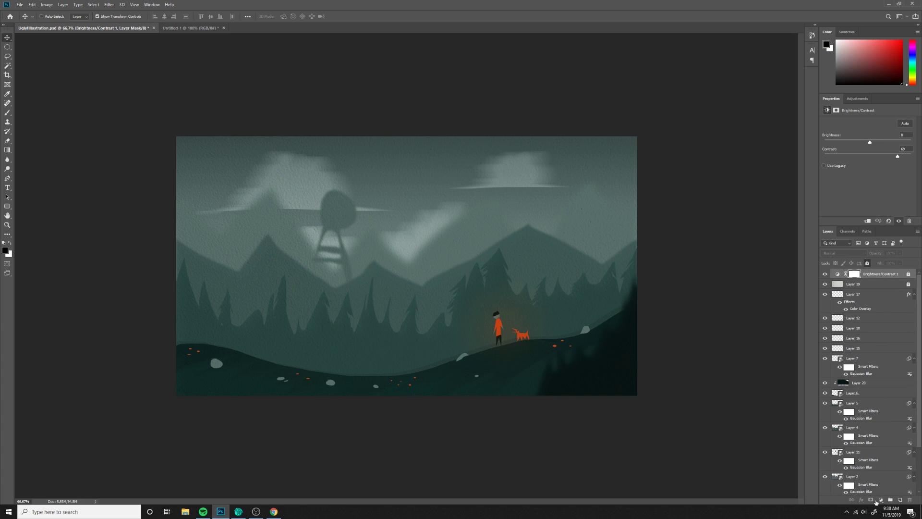
pyautogui.click(881, 500)
pyautogui.click(902, 431)
pyautogui.moveTo(868, 148); pyautogui.dragTo(879, 152)
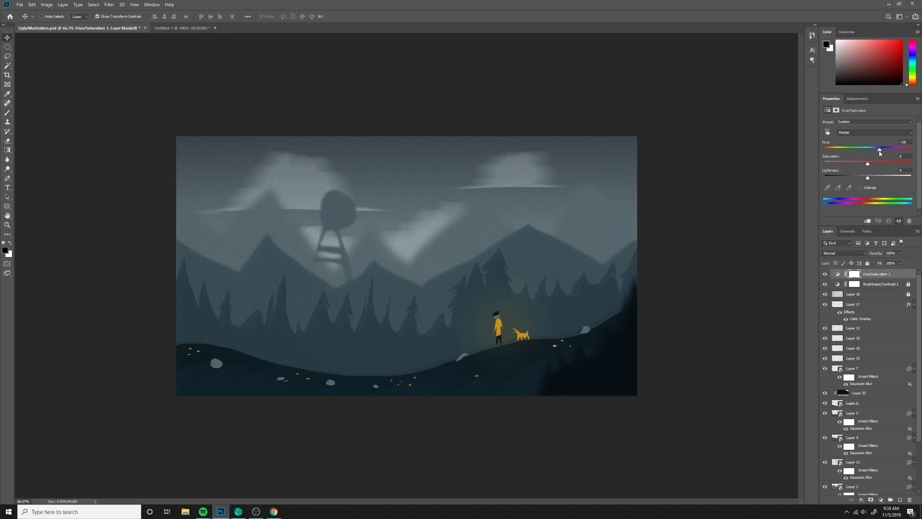
# Mask Hue/Saturation 1 with a vertical gradient that spares the sky, and fine-tune its hue and saturation toward teal.
pyautogui.click(854, 274)
pyautogui.moveTo(379, 158); pyautogui.dragTo(380, 410)
pyautogui.press('v')
pyautogui.click(838, 273)
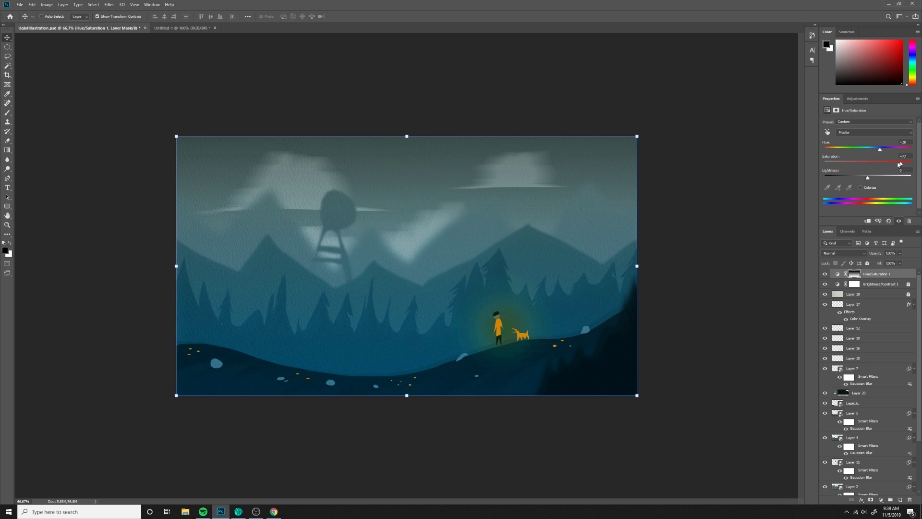
pyautogui.moveTo(886, 151); pyautogui.dragTo(880, 151)
pyautogui.moveTo(880, 147); pyautogui.dragTo(875, 150)
# Add a second Hue/Saturation adjustment with a green shift and stronger saturation, and limit it to the sky with a gradient mask.
pyautogui.click(881, 501)
pyautogui.click(885, 429)
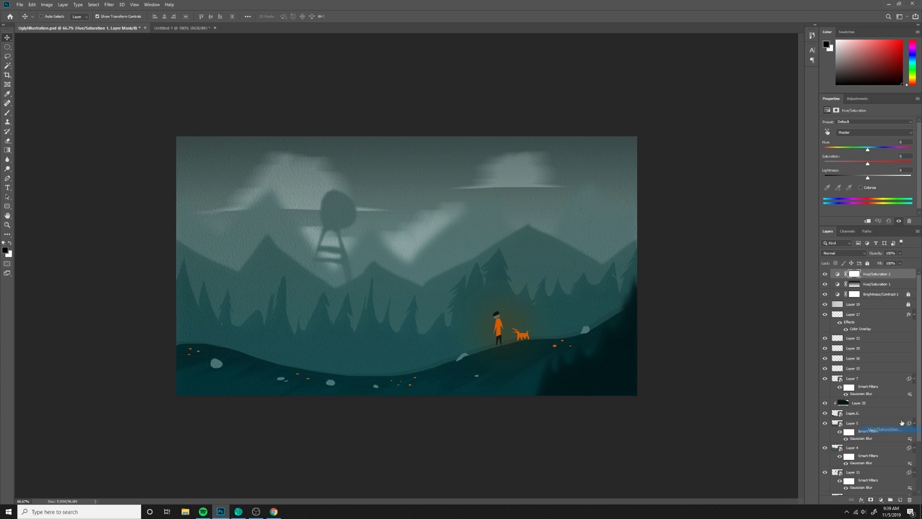
pyautogui.moveTo(868, 149); pyautogui.dragTo(893, 164)
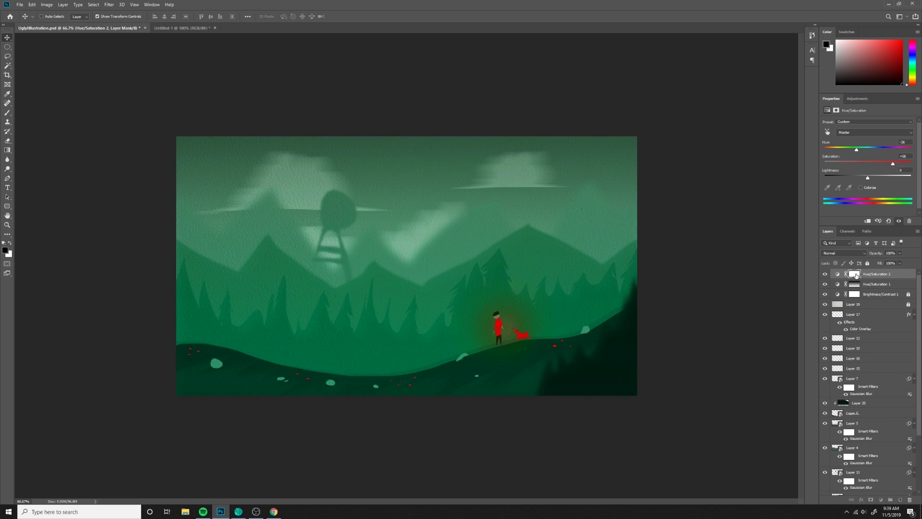
pyautogui.click(855, 273)
pyautogui.press('g')
pyautogui.hotkey('ctrl', 'i')
# Set the sky's Hue/Saturation adjustment to hue -147 and saturation +6 for a muted brown tint.
pyautogui.click(838, 274)
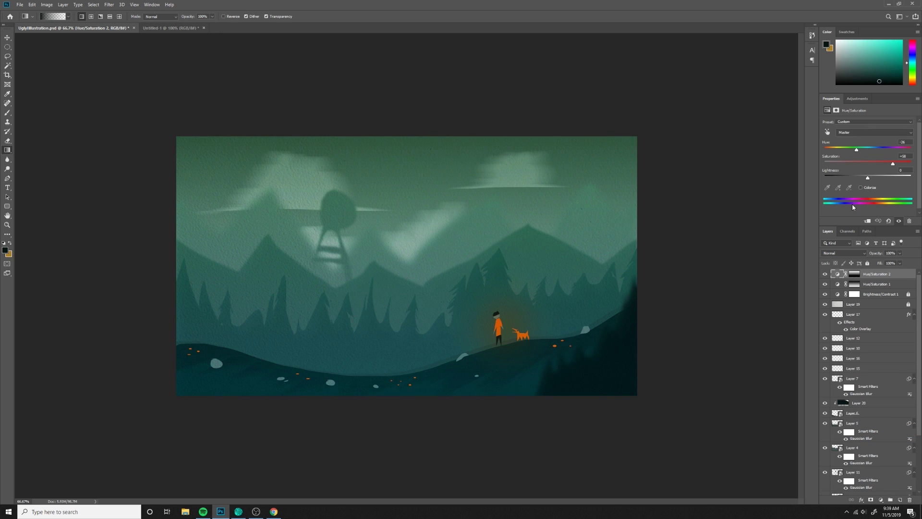
pyautogui.moveTo(881, 151); pyautogui.dragTo(828, 152)
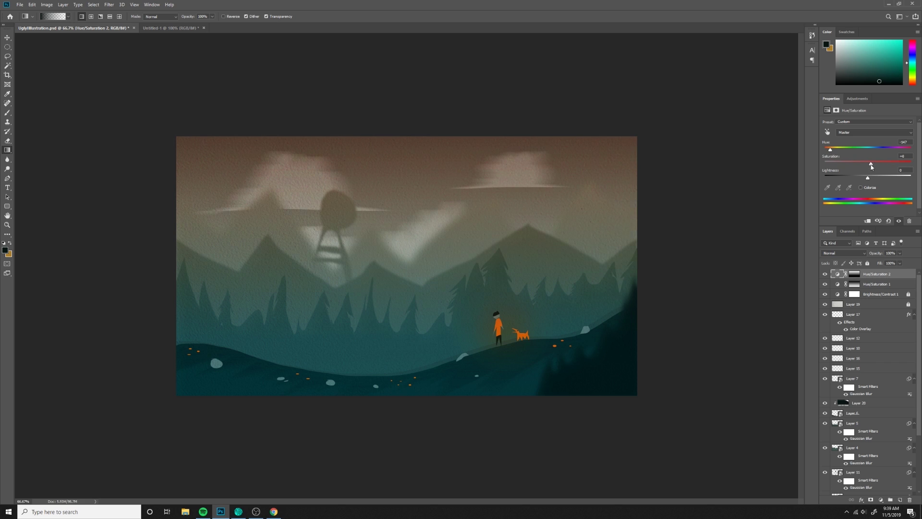
pyautogui.press('v')
# Draw a flock of small dark birds on a new layer between the clouds, move it up and adjust its opacity.
pyautogui.hotkey('ctrl', 'shift', 'alt', 'n')
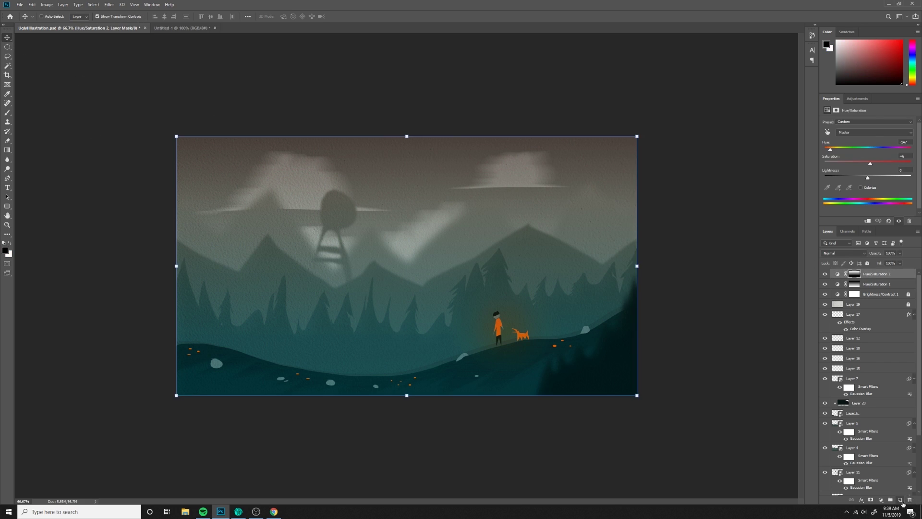
pyautogui.click(8, 57)
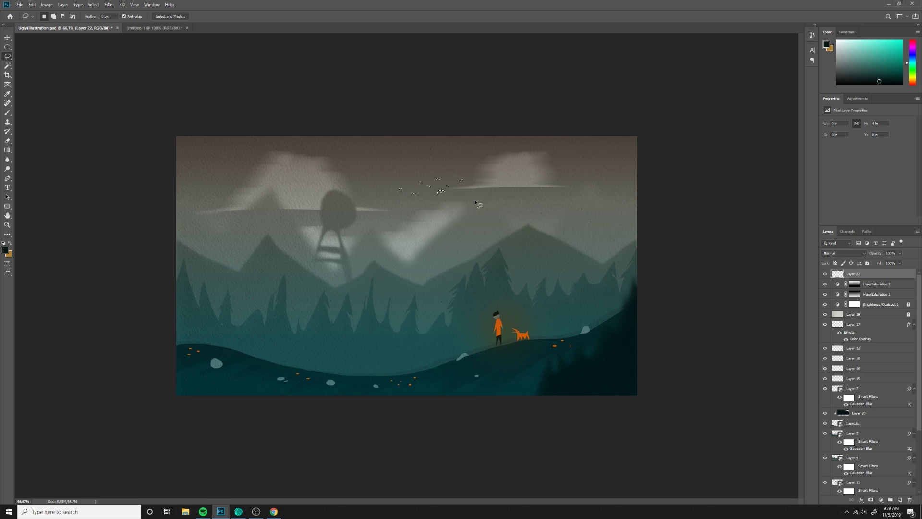
pyautogui.press('g')
pyautogui.press('v')
pyautogui.moveTo(533, 235); pyautogui.dragTo(516, 223)
pyautogui.click(886, 262)
pyautogui.click(701, 243)
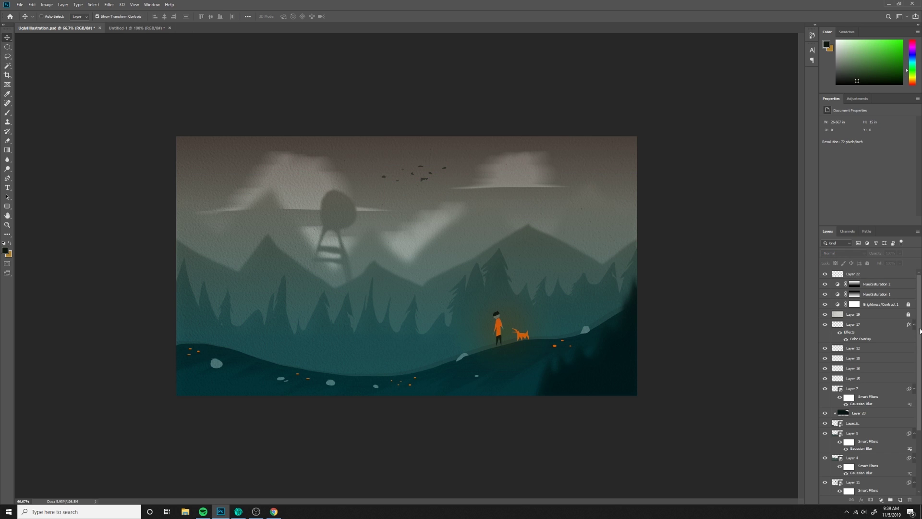
# Add a wide text box across the sky on a new layer with the title "UGLY ADVENTURE".
pyautogui.click(865, 274)
pyautogui.click(899, 499)
pyautogui.press('t')
pyautogui.moveTo(208, 187); pyautogui.dragTo(618, 247)
pyautogui.write('UGLY ADVENTURE')
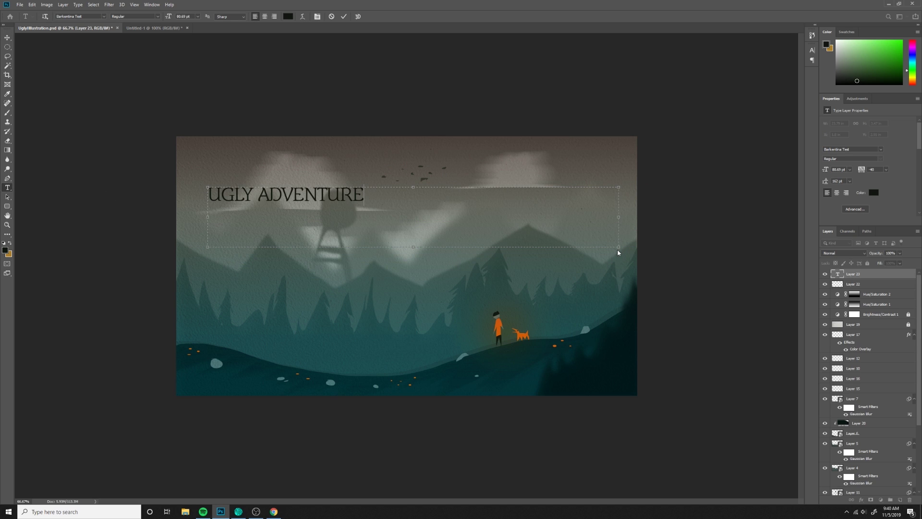
# Set the title text in Amatic Bold at 280 pt.
pyautogui.hotkey('ctrl', 'a')
pyautogui.click(103, 17)
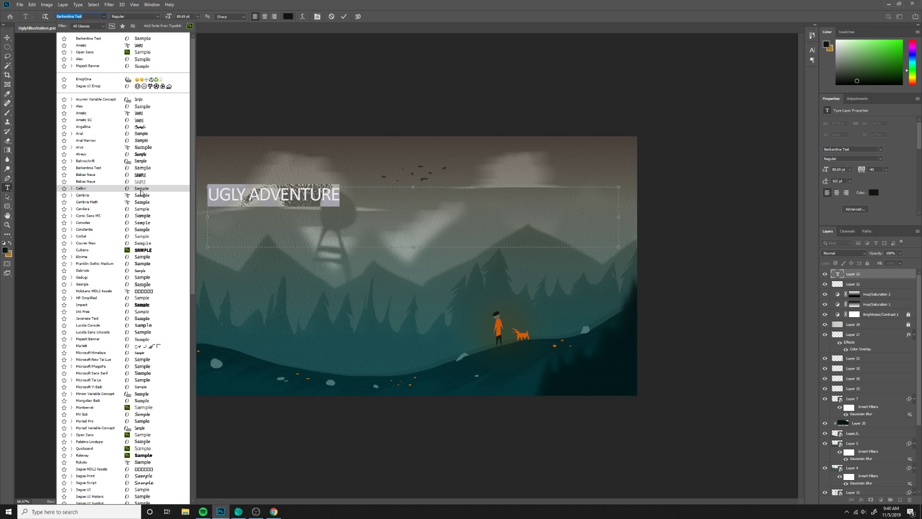
pyautogui.click(144, 114)
pyautogui.write('280')
pyautogui.press('Return')
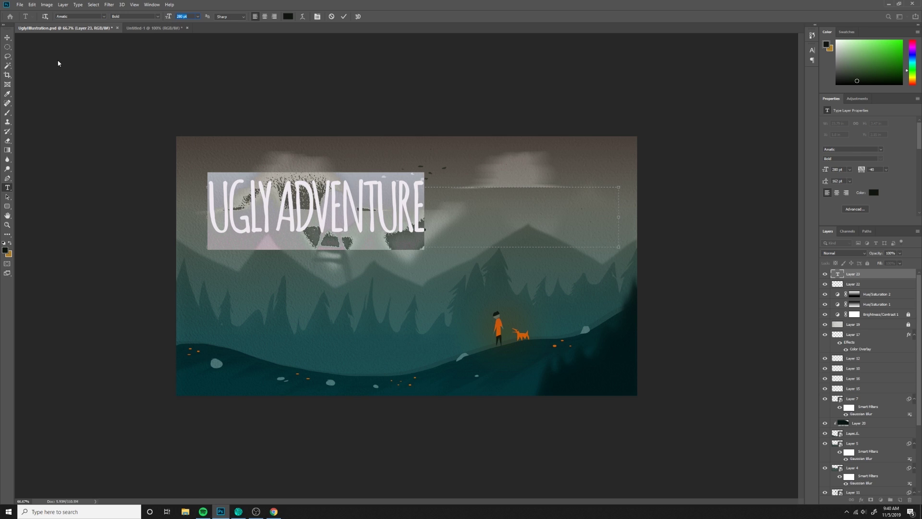
# Center the title's text, move it down over the mountains and align it horizontally to the canvas center.
pyautogui.click(264, 16)
pyautogui.click(7, 37)
pyautogui.moveTo(413, 207); pyautogui.dragTo(413, 239)
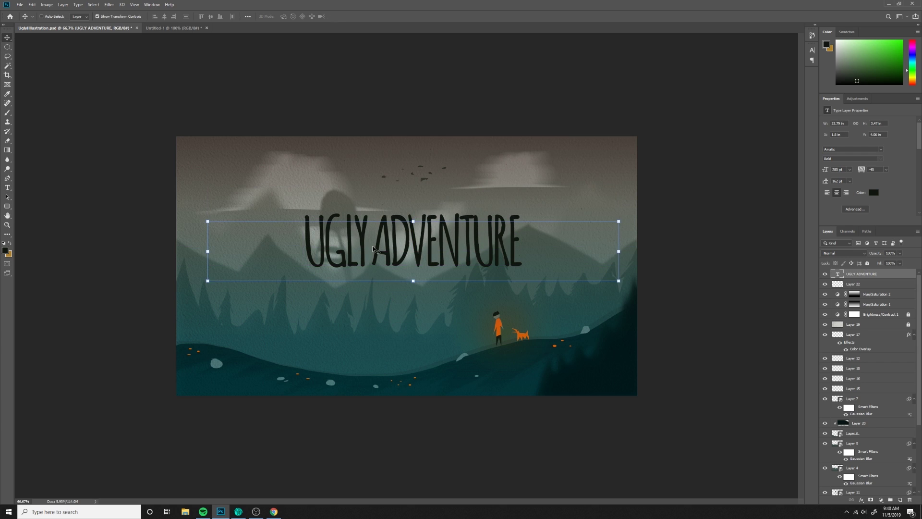
pyautogui.hotkey('ctrl', 'a')
pyautogui.click(164, 16)
pyautogui.hotkey('ctrl', 'd')
# Duplicate the title below itself, scale the copy down, center it, and replace its text with "PRESS START".
pyautogui.moveTo(501, 252); pyautogui.dragTo(501, 318)
pyautogui.moveTo(613, 349); pyautogui.dragTo(400, 303)
pyautogui.moveTo(388, 297); pyautogui.dragTo(491, 296)
pyautogui.press('Return')
pyautogui.click(7, 188)
pyautogui.click(357, 288)
pyautogui.hotkey('ctrl', 'a')
pyautogui.write('PRESS START')
# Reduce the font size of the "PRESS START" text and nudge it into place beneath the title.
pyautogui.hotkey('ctrl', 'a')
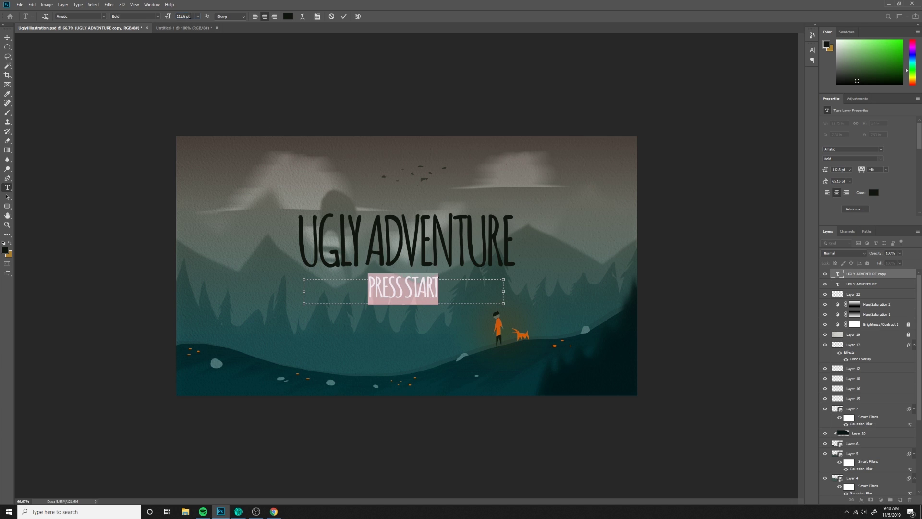
pyautogui.moveTo(191, 16); pyautogui.dragTo(171, 17)
pyautogui.hotkey('shift', 'Down')
pyautogui.hotkey('shift', 'Down')
pyautogui.hotkey('shift', 'Down')
pyautogui.hotkey('shift', 'Down')
pyautogui.hotkey('shift', 'Down')
pyautogui.click(7, 37)
pyautogui.moveTo(104, 175); pyautogui.dragTo(105, 181)
# Add a new layer and fill a full-width rectangular strip along the picture's top edge with black.
pyautogui.click(901, 500)
pyautogui.rightClick(12, 49)
pyautogui.click(36, 47)
pyautogui.moveTo(176, 136); pyautogui.dragTo(697, 172)
pyautogui.hotkey('alt', 'BackSpace')
pyautogui.click(5, 250)
pyautogui.click(373, 300)
pyautogui.click(453, 210)
pyautogui.click(507, 156)
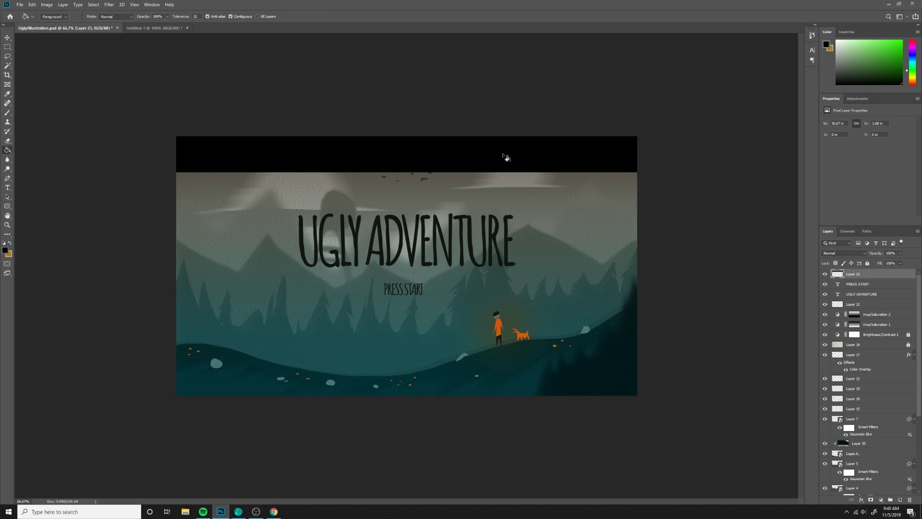
pyautogui.hotkey('ctrl', 'd')
# Move the birds lower in the sky and duplicate the black bar to the bottom edge, sliding both bars outward into thin letterbox strips.
pyautogui.press('v')
pyautogui.keyDown('ctrl'); pyautogui.click(427, 181); pyautogui.keyUp('ctrl')
pyautogui.moveTo(469, 161); pyautogui.dragTo(503, 380)
pyautogui.moveTo(403, 364); pyautogui.dragTo(406, 384)
pyautogui.keyDown('ctrl'); pyautogui.click(430, 162); pyautogui.keyUp('ctrl')
pyautogui.moveTo(430, 162); pyautogui.dragTo(431, 141)
pyautogui.click(447, 112)
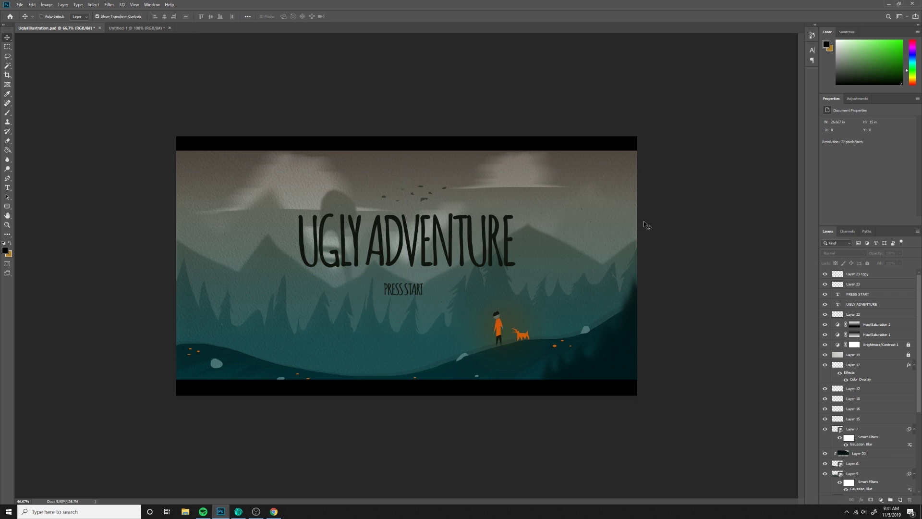
# Add a new layer and lasso a row of five small hearts in the upper-left corner of the sky.
pyautogui.click(898, 275)
pyautogui.click(900, 499)
pyautogui.click(10, 56)
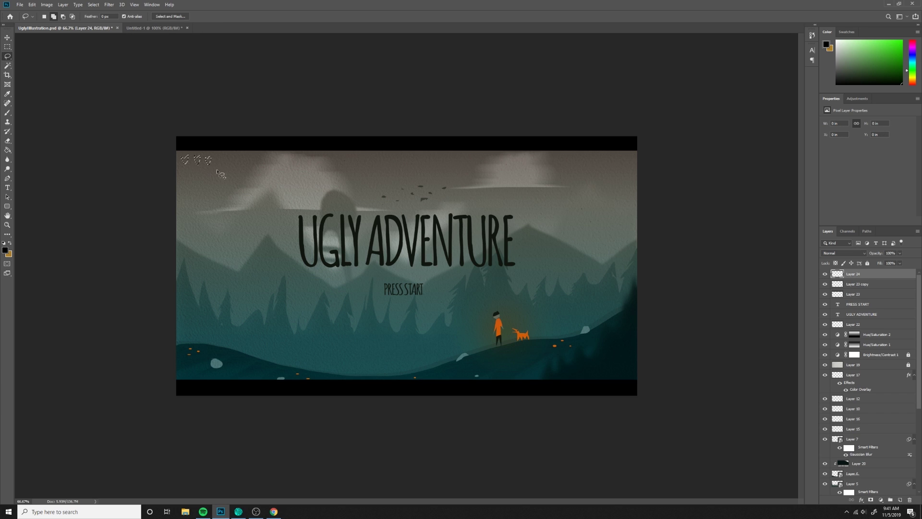
pyautogui.moveTo(227, 161); pyautogui.dragTo(239, 171)
# Sample the orange #cd570c from the figure's coat as foreground color and fill the five hearts with it.
pyautogui.click(7, 149)
pyautogui.click(4, 250)
pyautogui.click(495, 323)
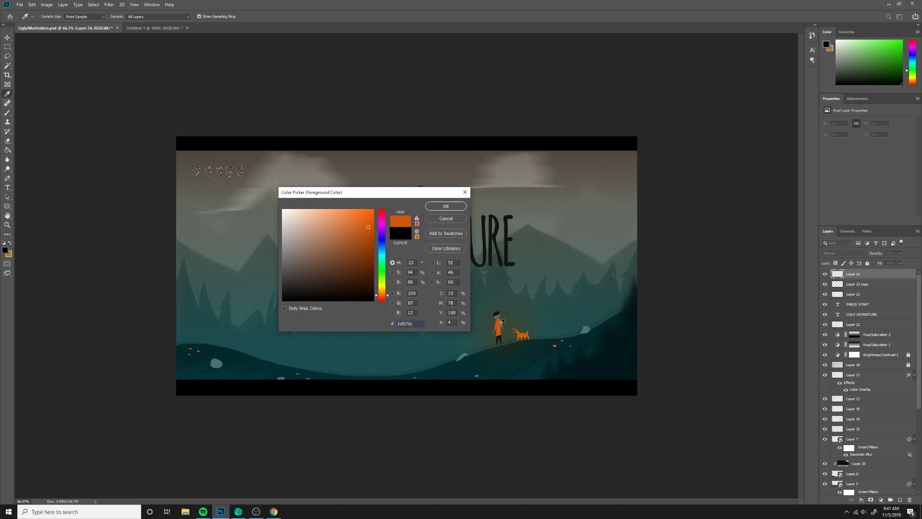
pyautogui.click(446, 206)
pyautogui.click(239, 171)
pyautogui.press('v')
# Lasso a small diamond below the first heart on a new layer, fill it with the same orange, and deselect.
pyautogui.click(7, 56)
pyautogui.hotkey('ctrl', 'shift', 'alt', 'n')
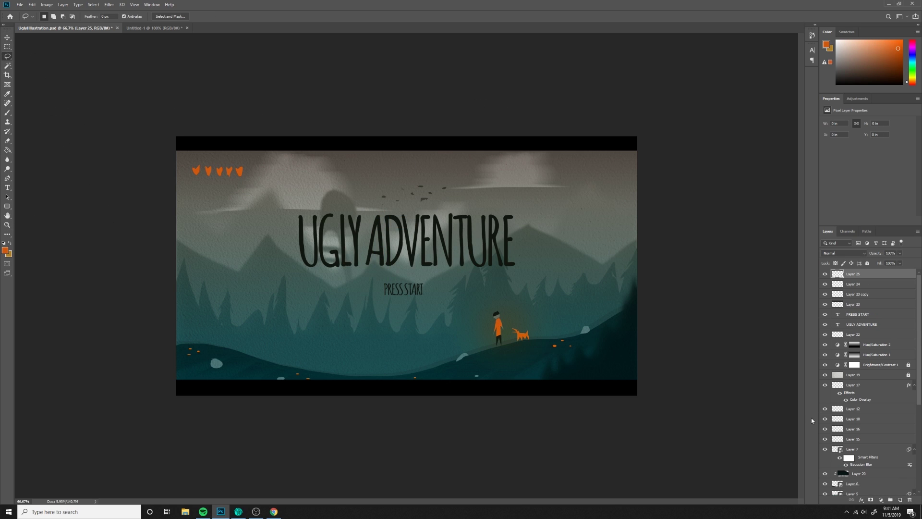
pyautogui.press('g')
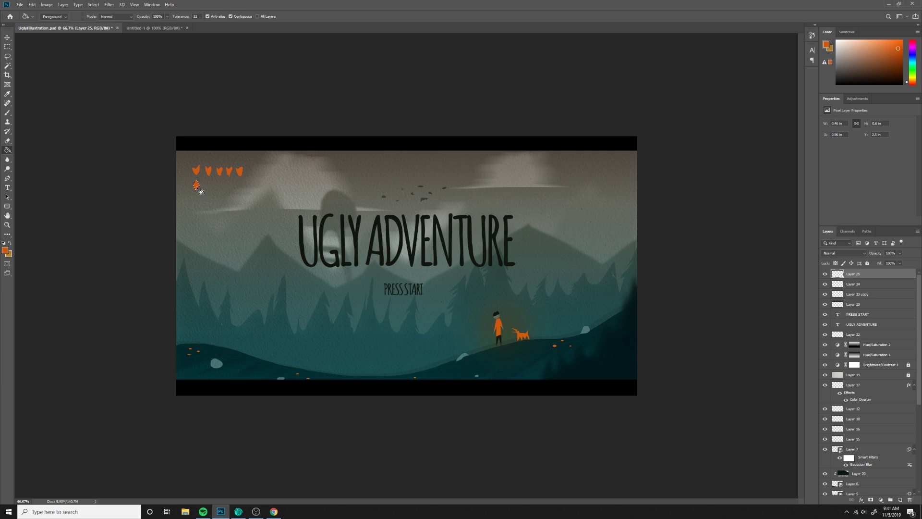
pyautogui.hotkey('ctrl', 'd')
pyautogui.press('v')
# Copy the "PRESS START" text beside the diamond, scale it down, and change it to the counter "55".
pyautogui.doubleClick(403, 289)
pyautogui.click(7, 37)
pyautogui.keyDown('alt'); pyautogui.moveTo(445, 288); pyautogui.dragTo(264, 181); pyautogui.keyUp('alt')
pyautogui.moveTo(324, 204); pyautogui.dragTo(247, 191)
pyautogui.press('Return')
pyautogui.click(7, 187)
pyautogui.click(218, 186)
pyautogui.hotkey('ctrl', 'Return')
pyautogui.hotkey('ctrl', '+')
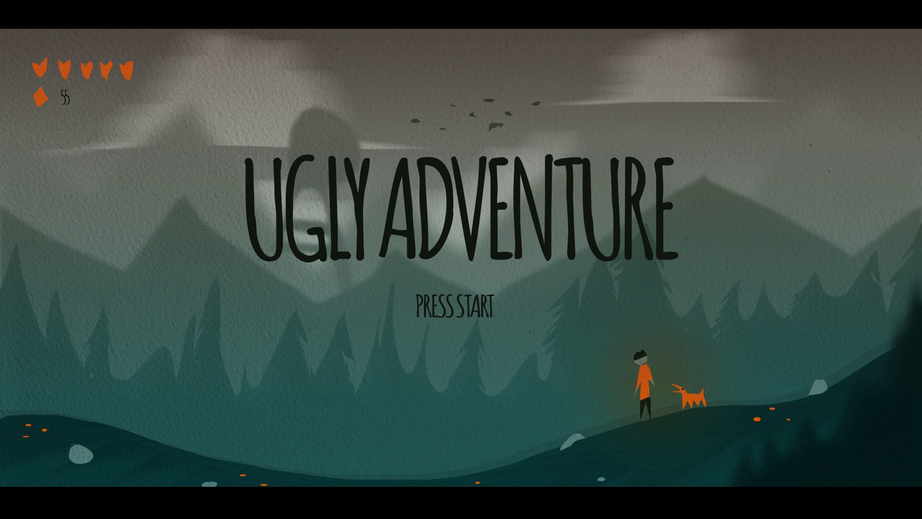